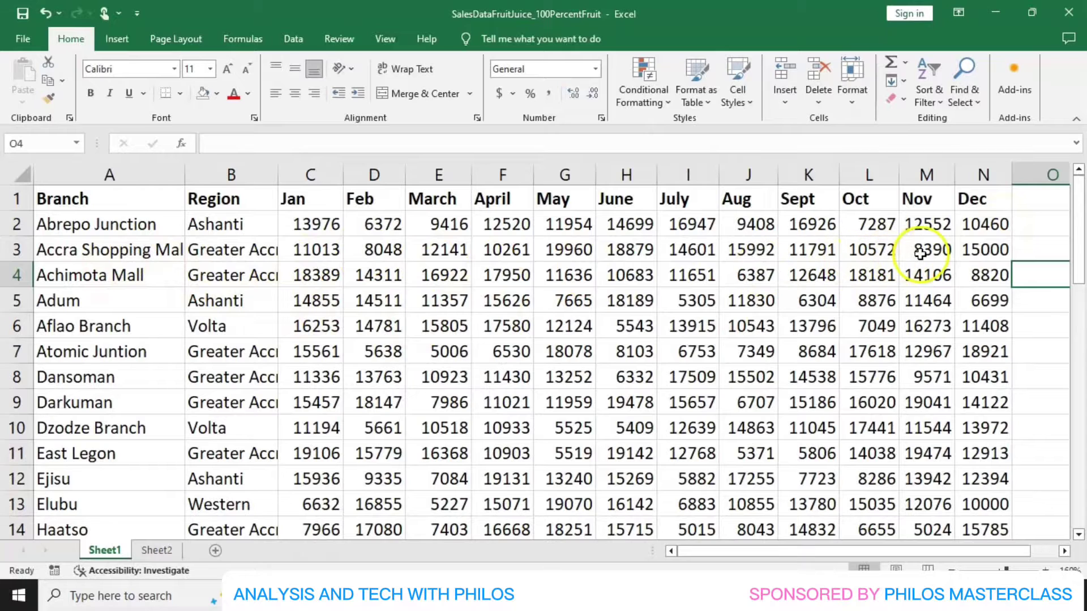
Select all the December sales values, cells N2 to N41.
left_click(1037, 253)
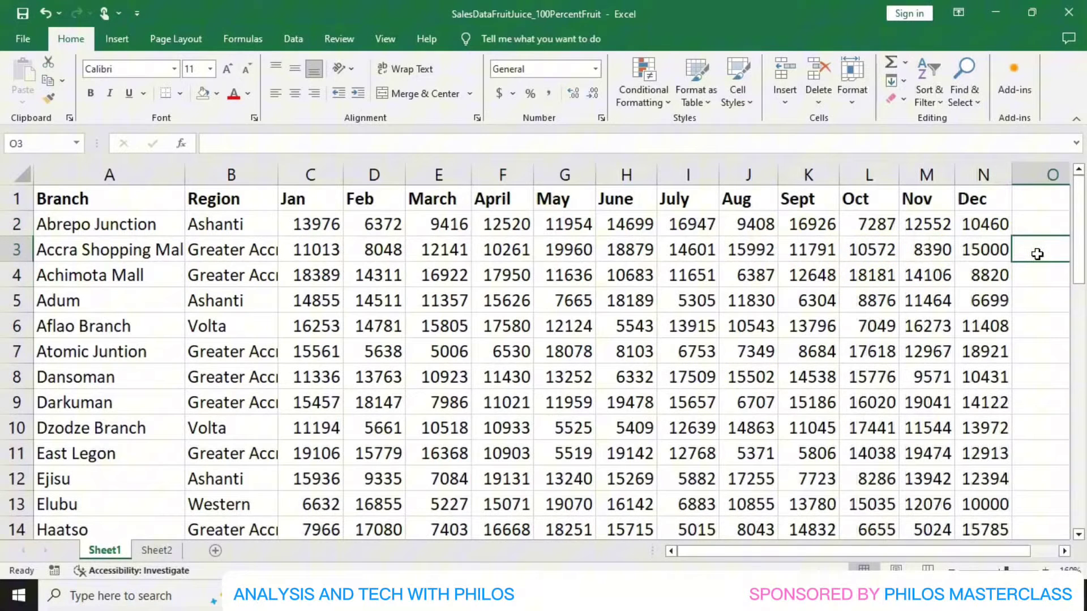
left_click(977, 227)
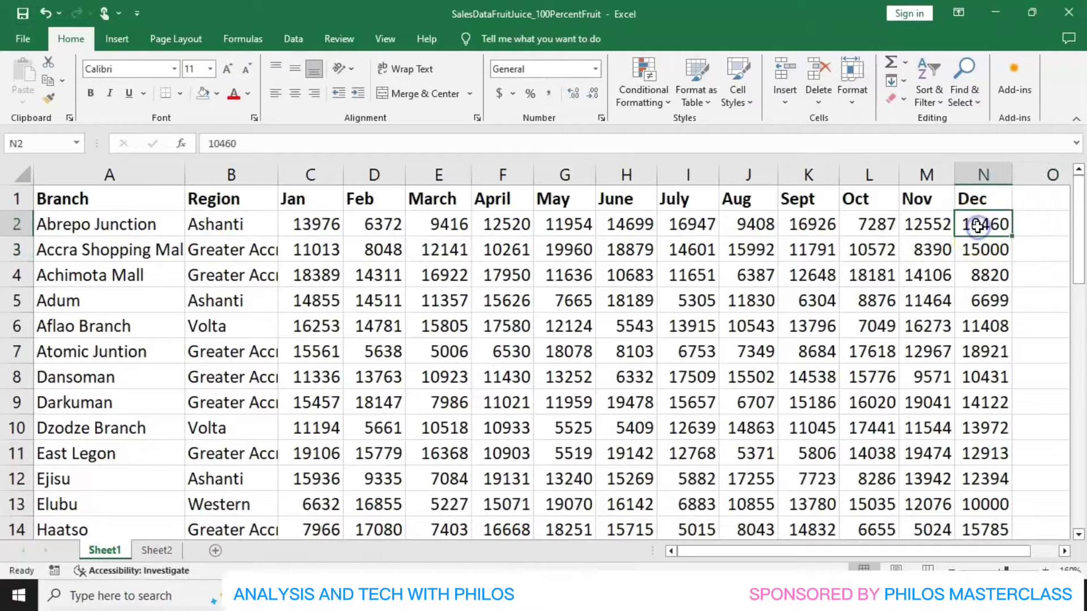
scroll(979, 226, "down", 6)
scroll(984, 302, "down", 4)
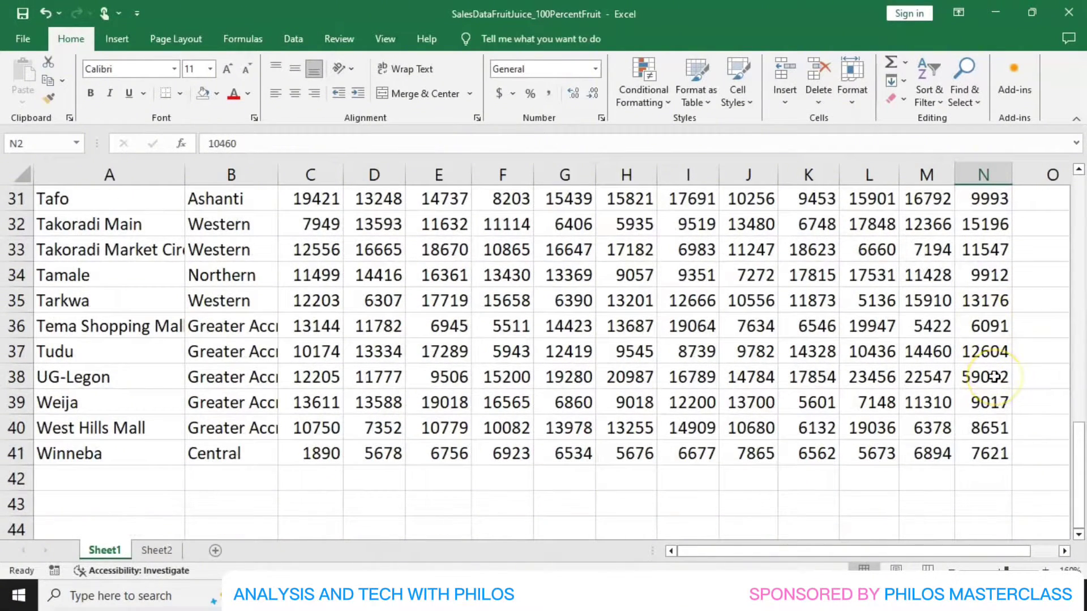
left_click(986, 453, "shift")
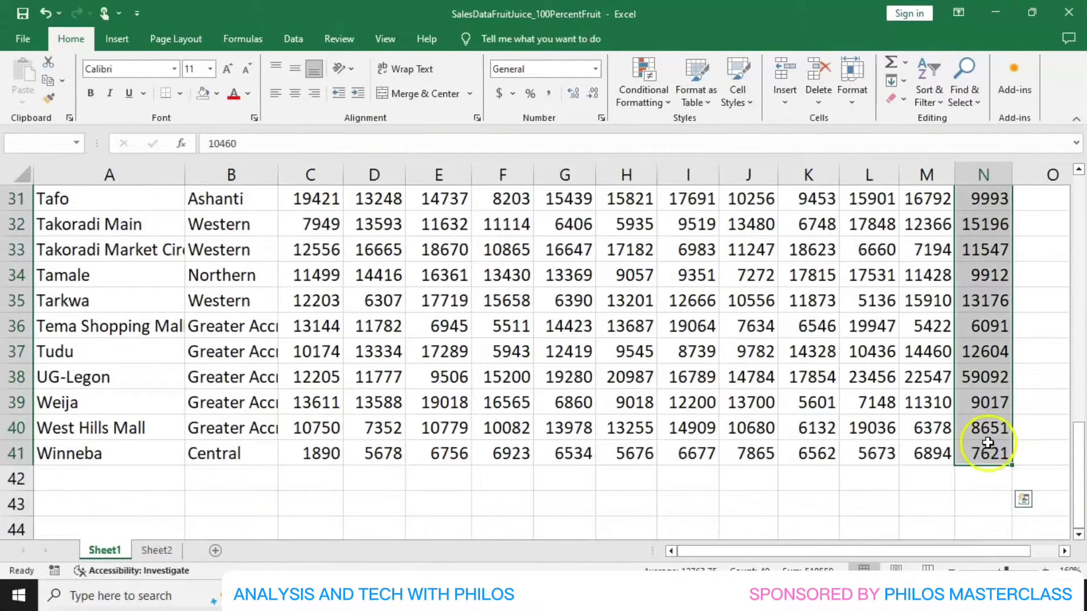
scroll(988, 437, "up", 10)
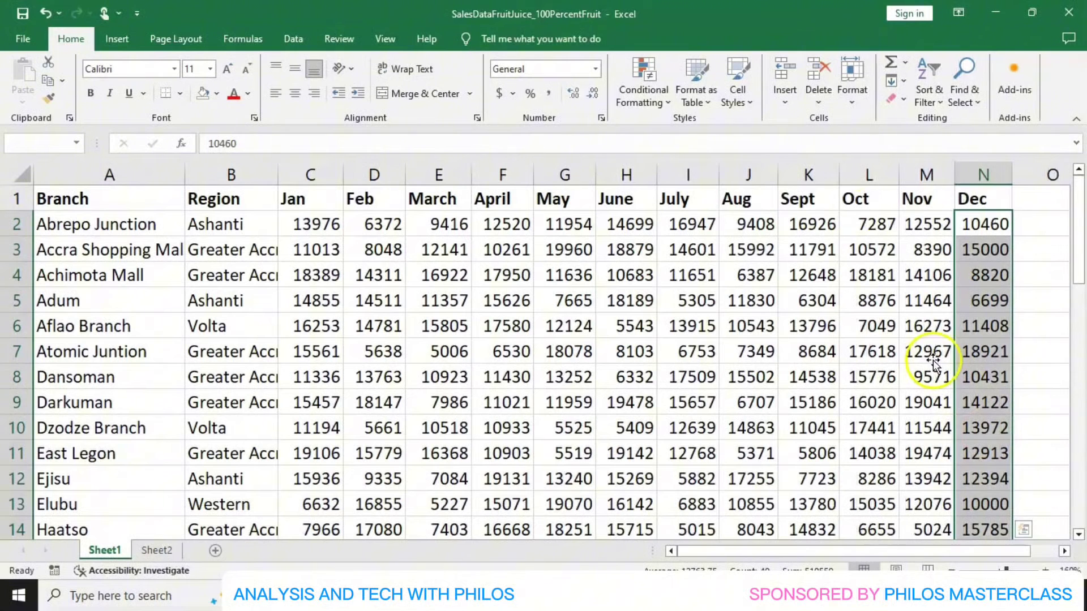
Add a Greater Than highlight rule to the December values for 15000, using Green Fill with Dark Green Text.
left_click(669, 108)
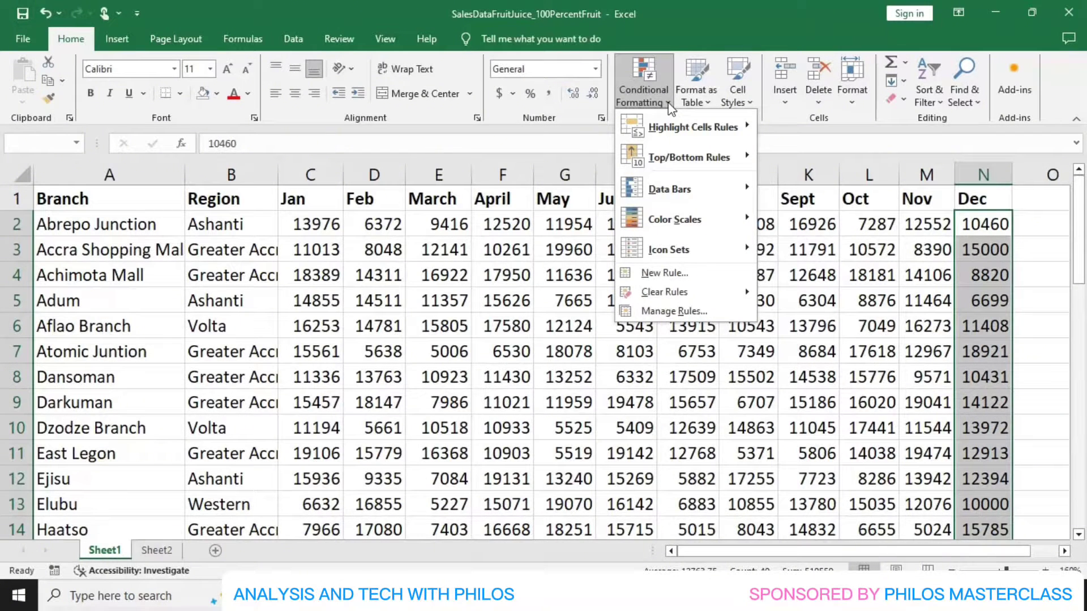
mouse_move(681, 130)
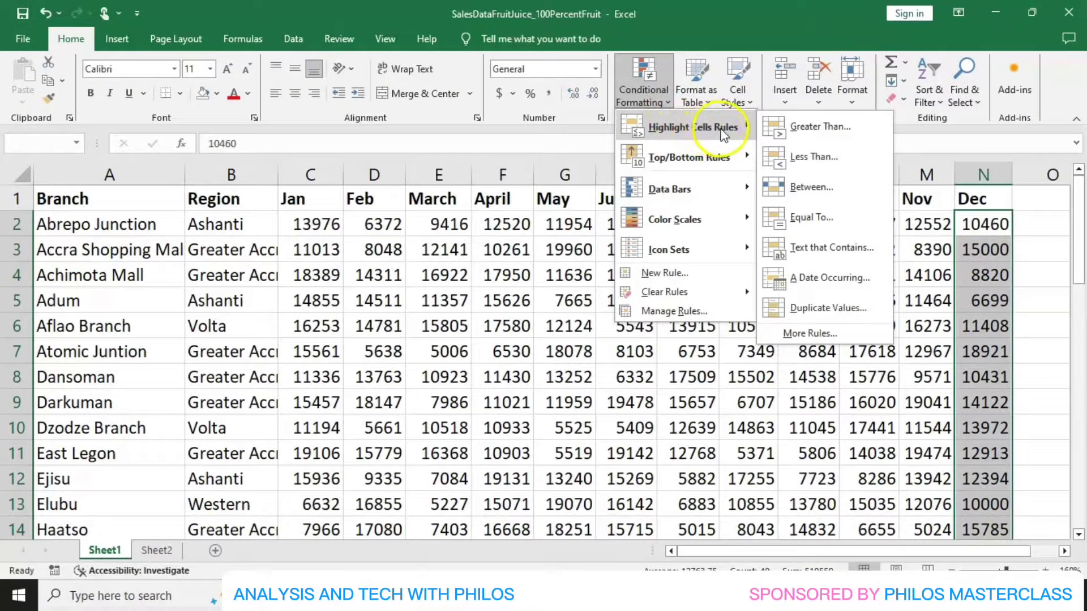
left_click(806, 131)
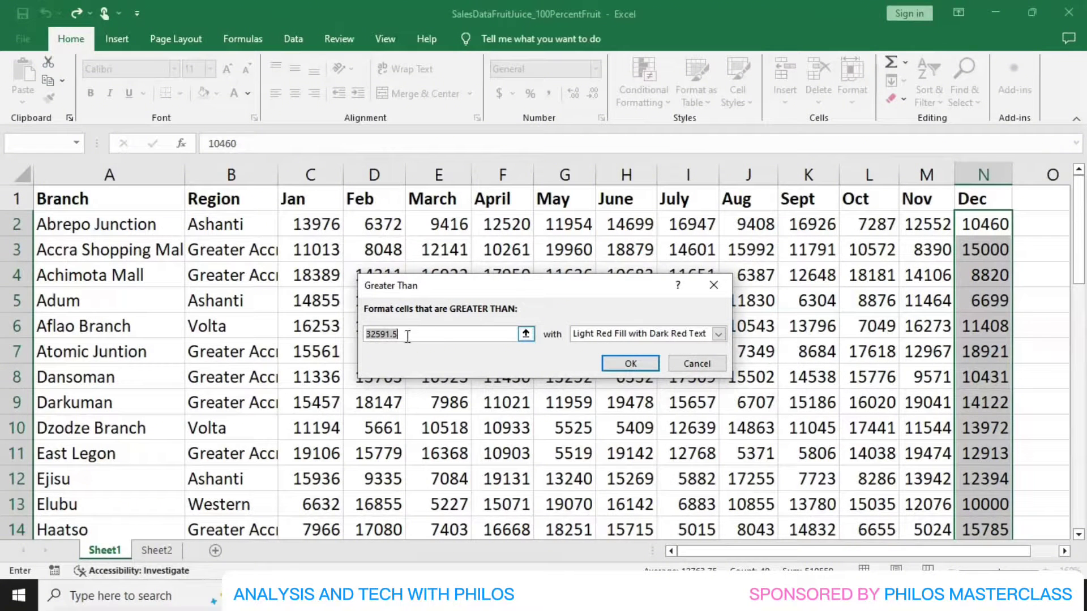
key("BackSpace")
type("15000")
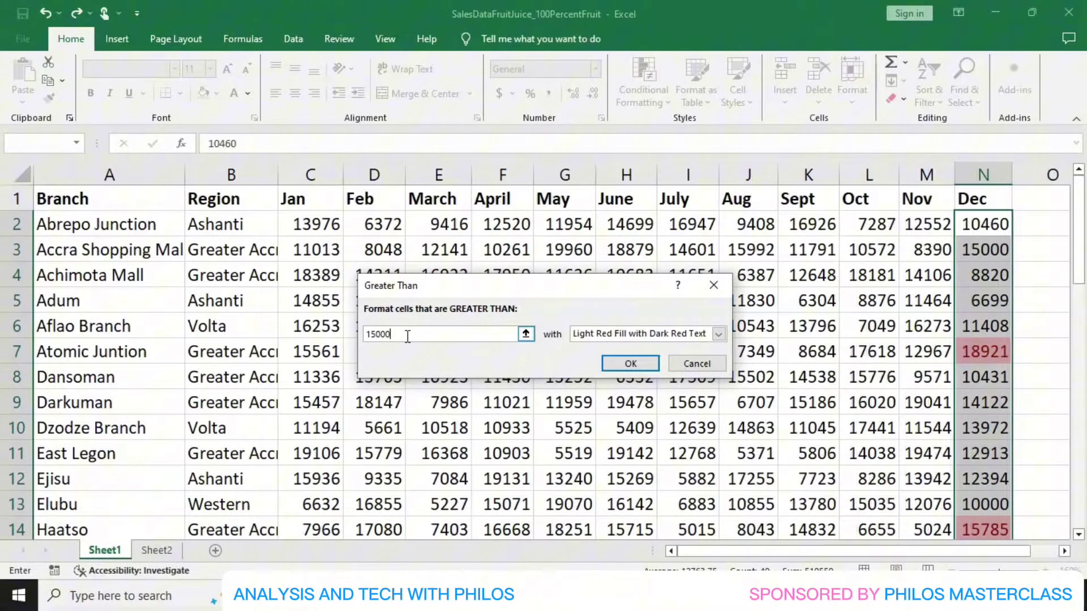
left_click(719, 335)
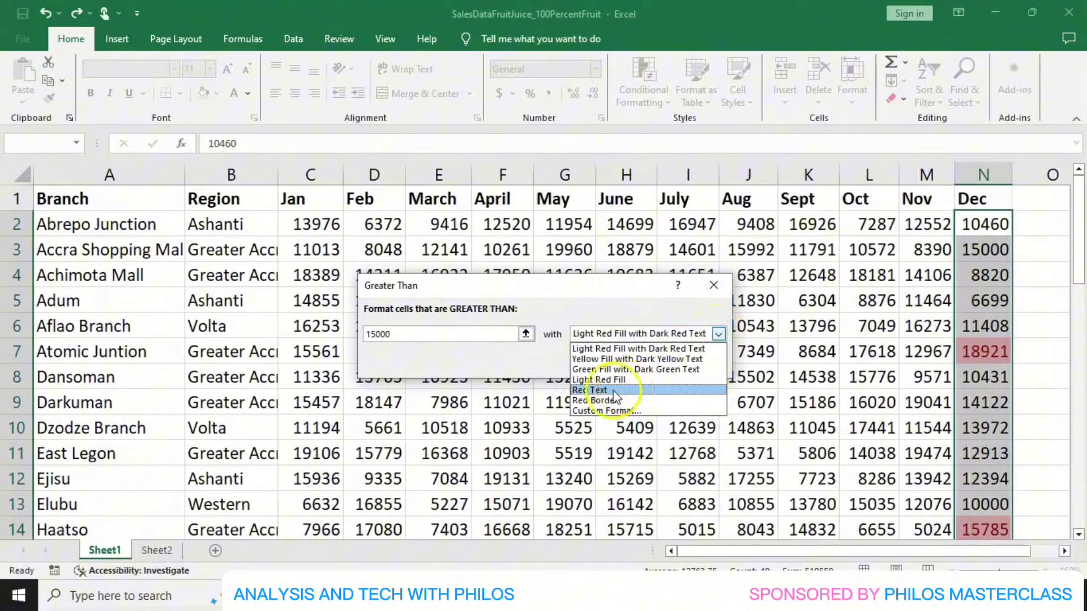
left_click(615, 370)
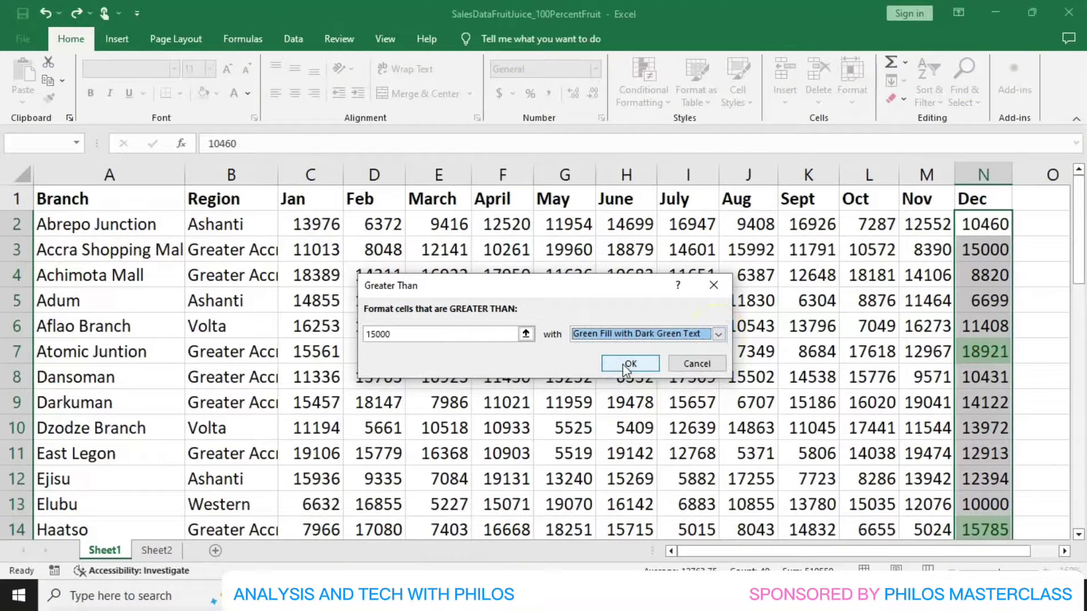
left_click(628, 365)
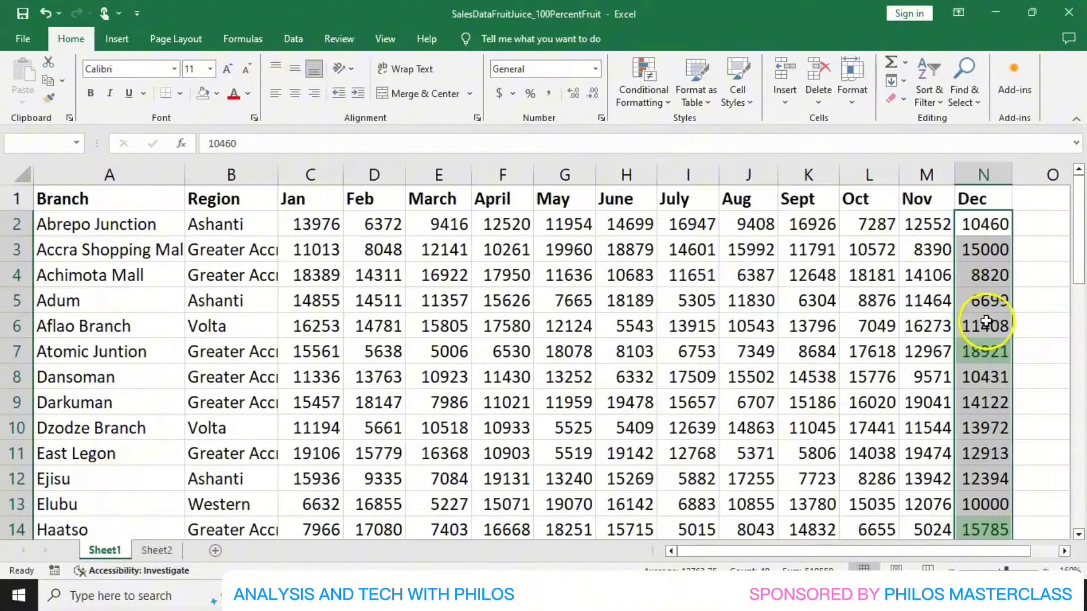
Add a Less Than highlight rule to the December values for 10000, using Light Red Fill with Dark Red Text.
scroll(986, 319, "down", 1)
scroll(986, 319, "down", 5)
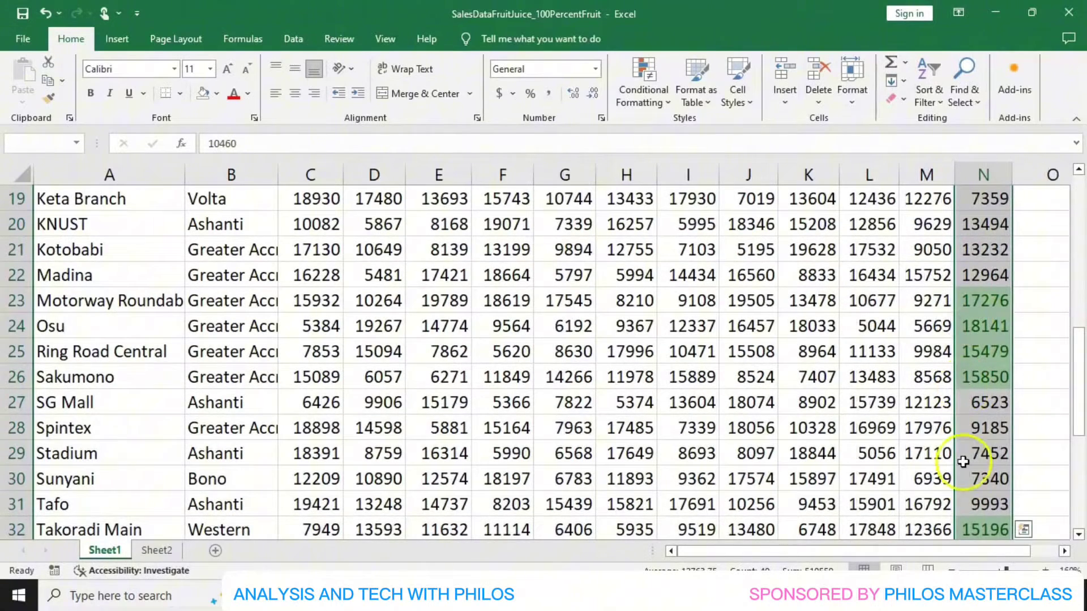
scroll(971, 368, "down", 3)
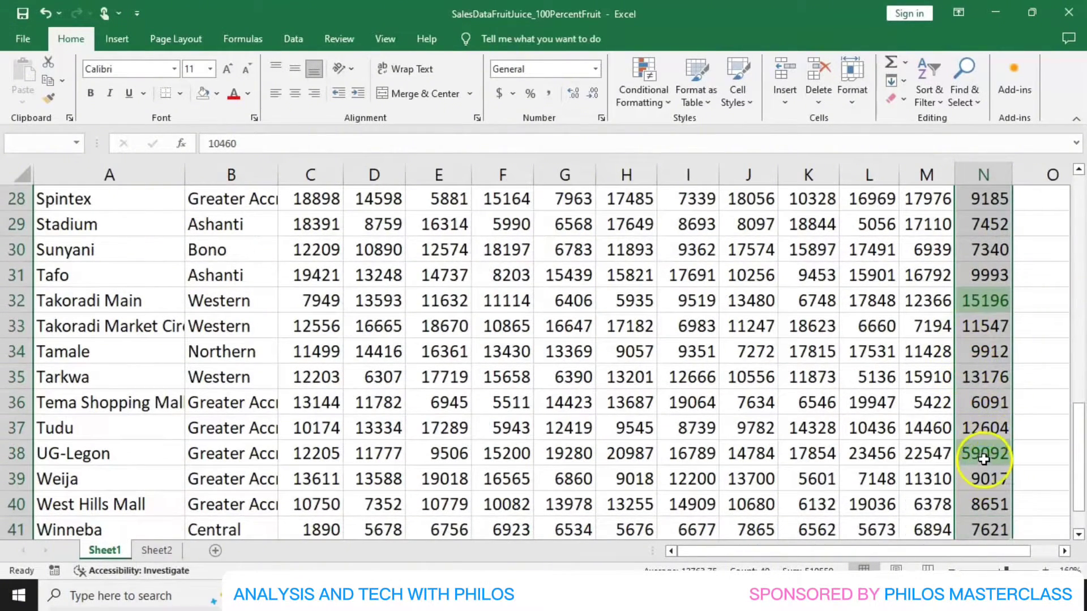
scroll(983, 458, "up", 9)
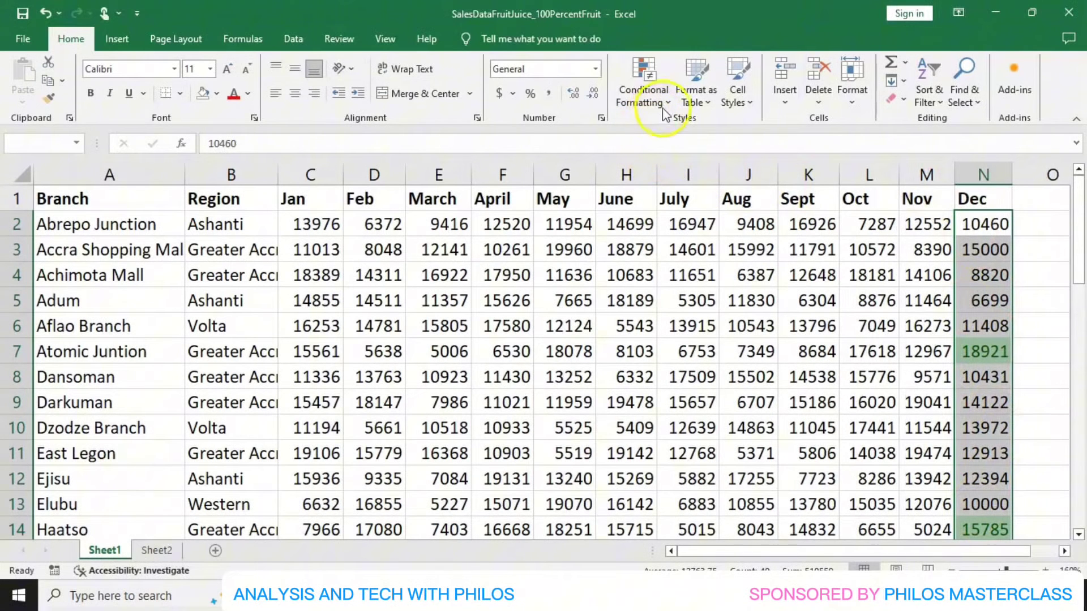
left_click(667, 104)
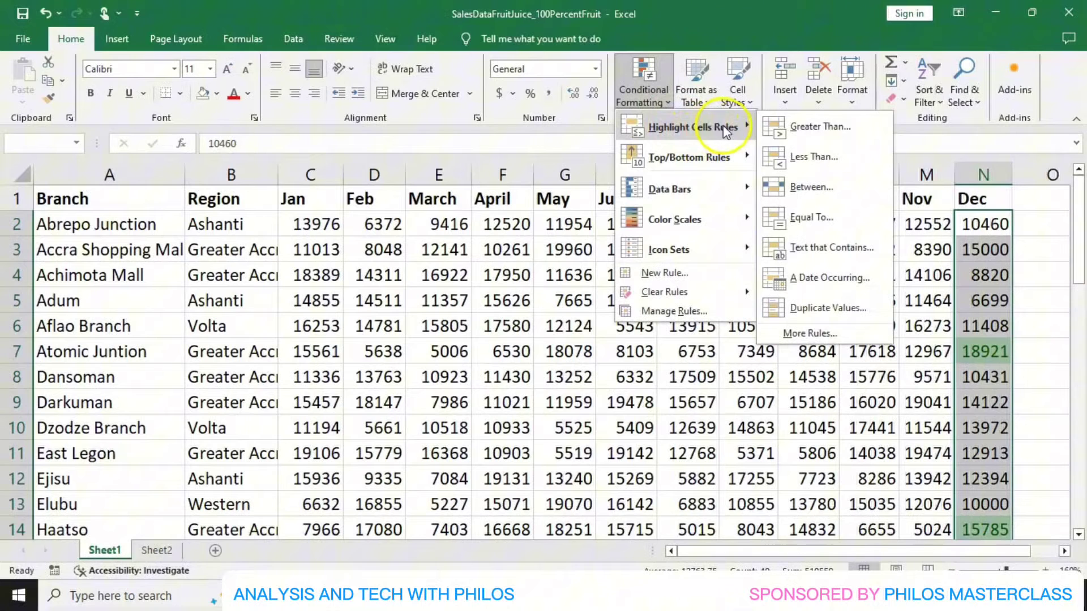
left_click(808, 159)
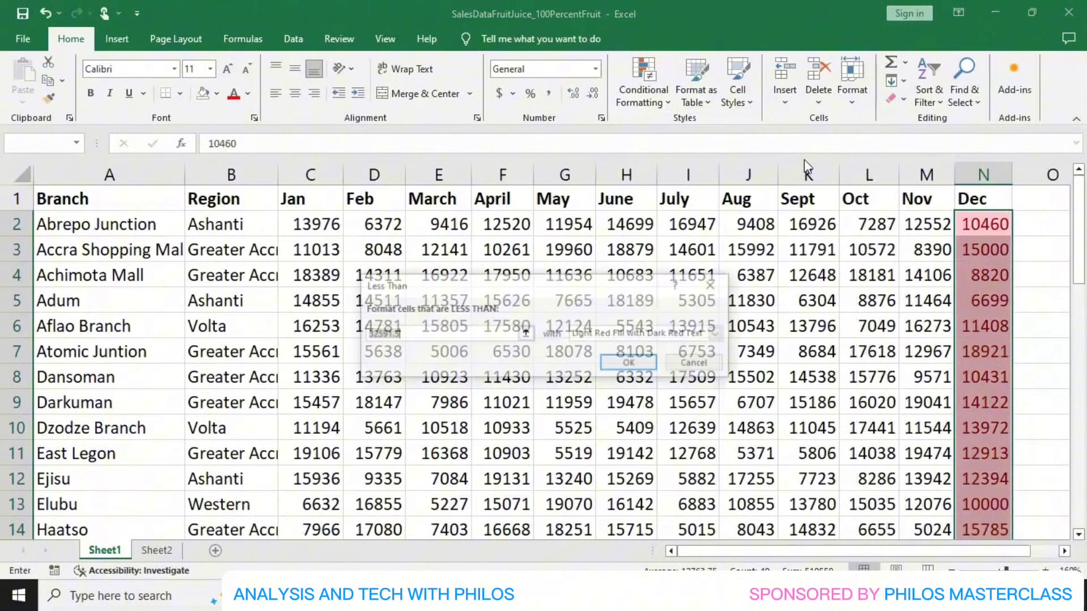
left_click(430, 338)
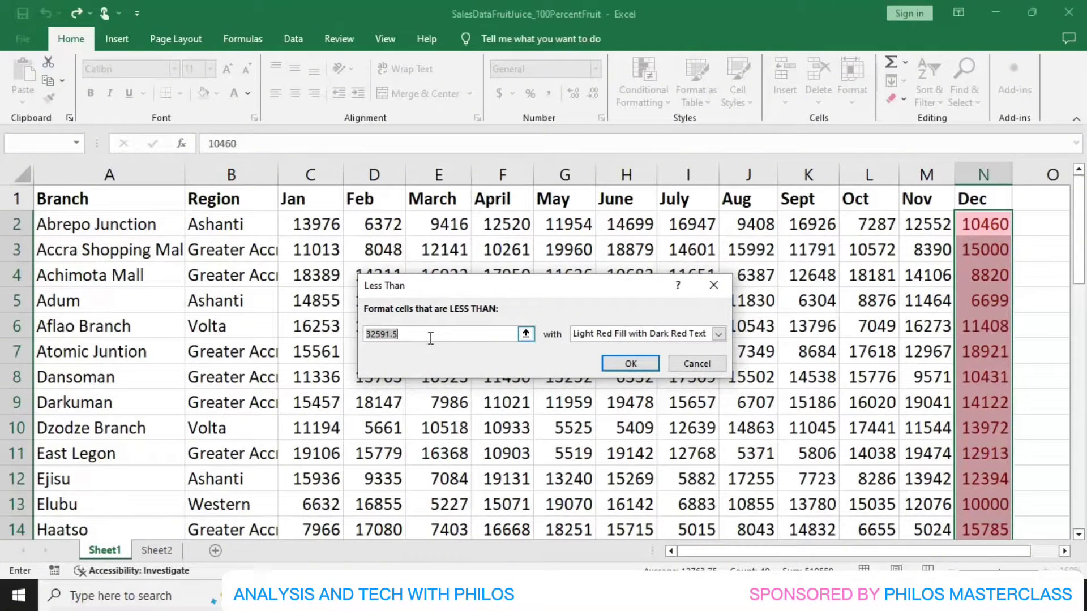
key("BackSpace")
type("1000")
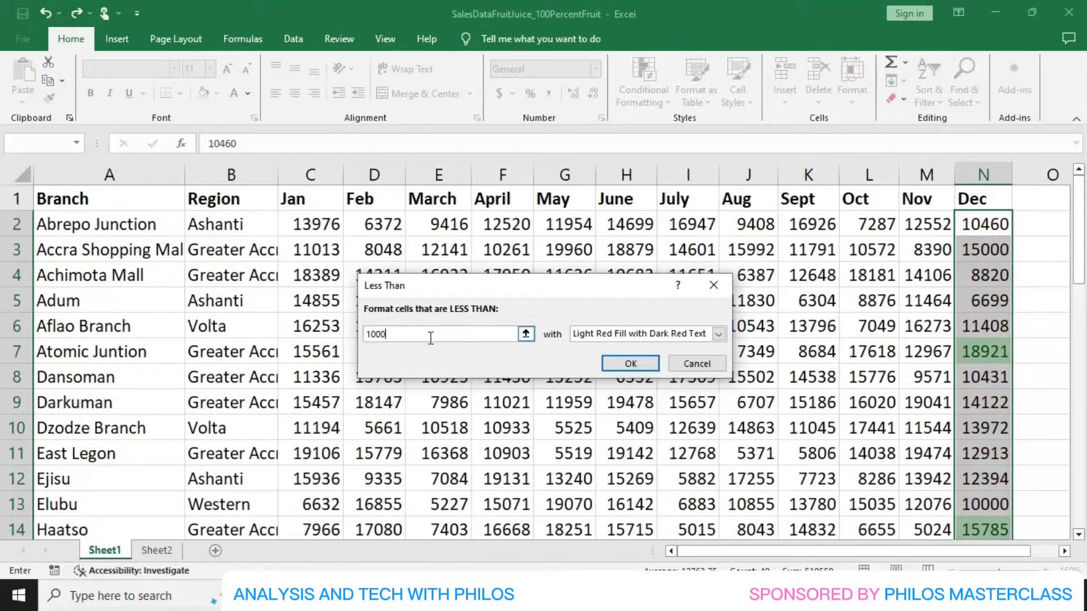
type("0")
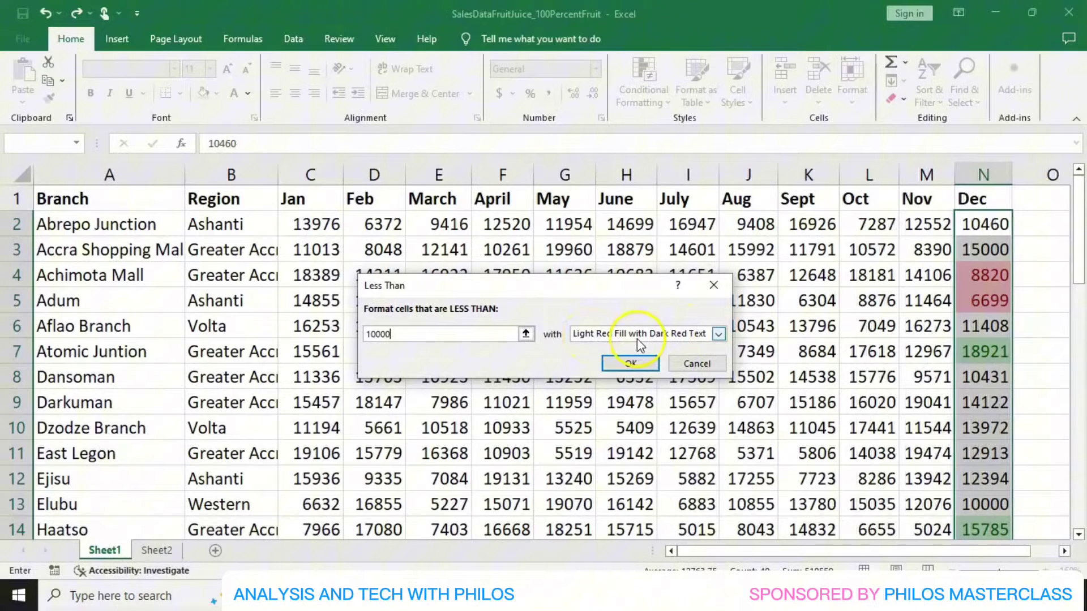
left_click(639, 363)
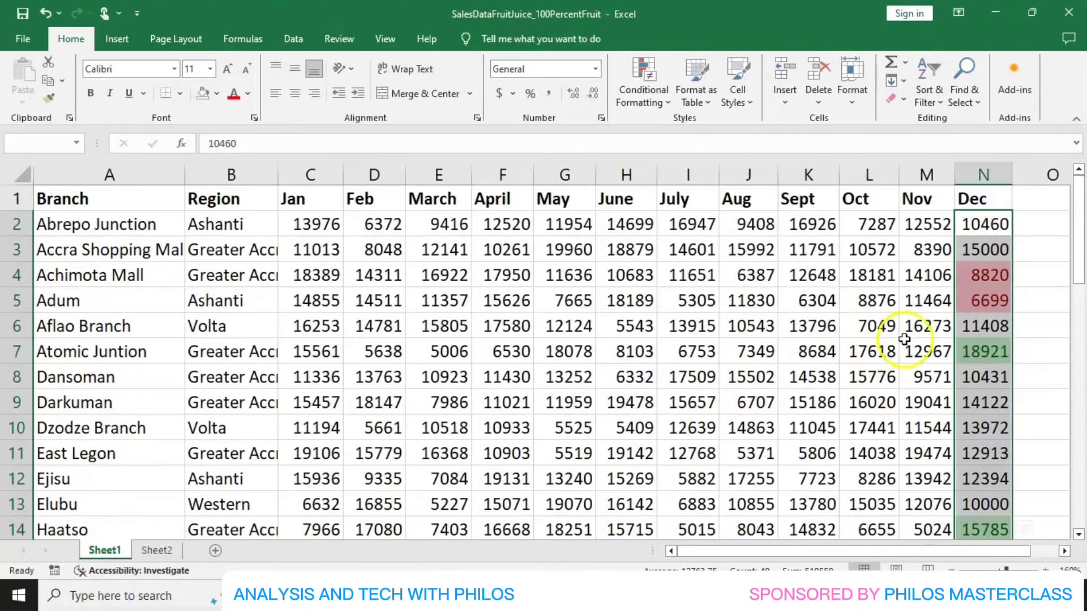
Add a Between highlight rule to the December values for 10000 and 15000, using Yellow Fill with Dark Yellow Text.
scroll(979, 293, "down", 3)
scroll(979, 293, "down", 6)
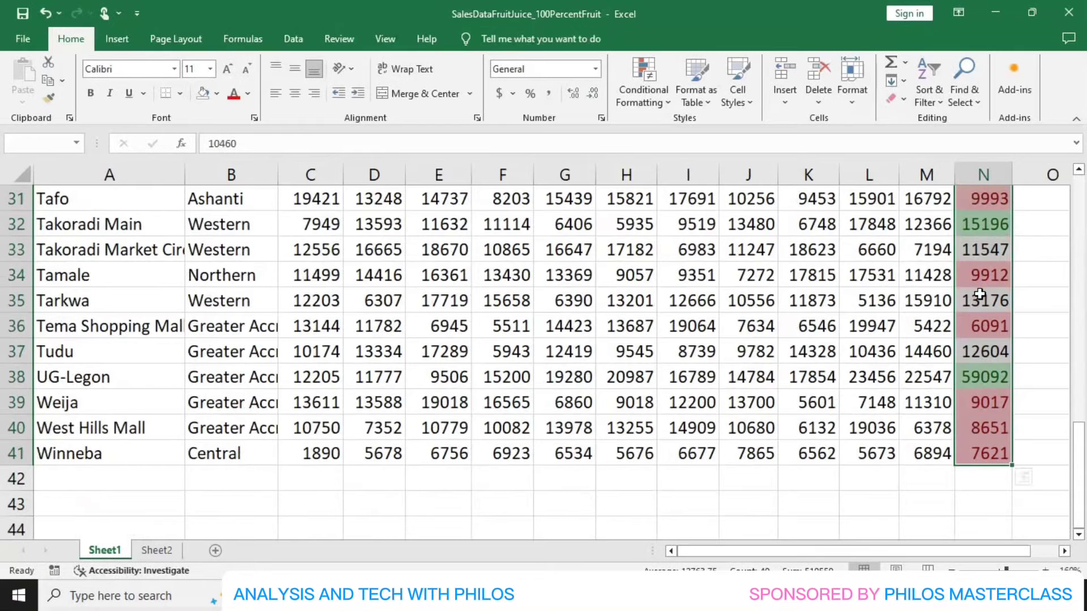
scroll(979, 294, "up", 10)
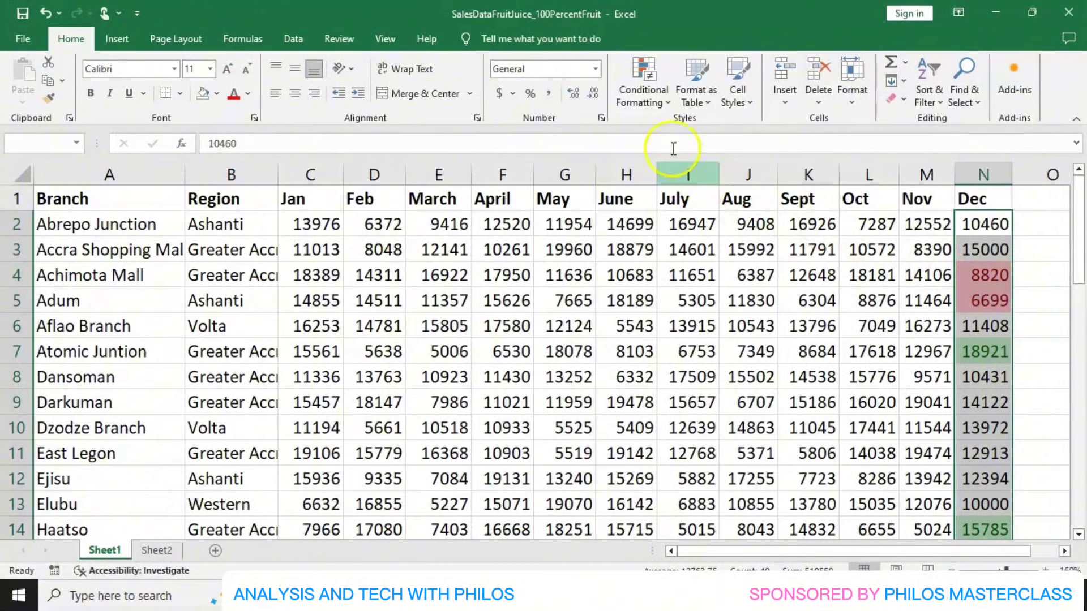
left_click(664, 103)
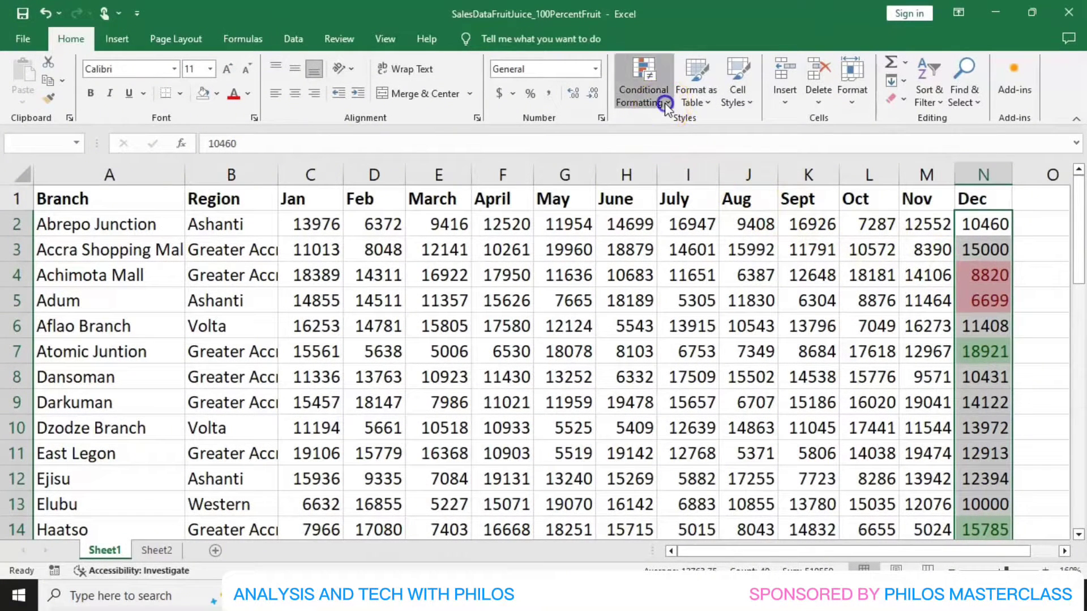
mouse_move(671, 125)
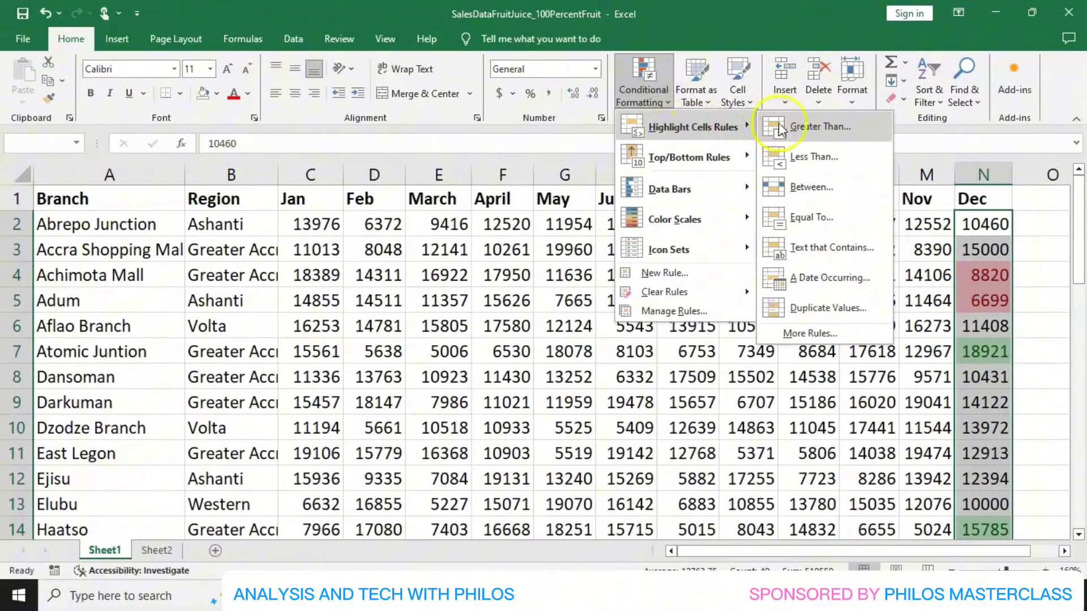
left_click(811, 190)
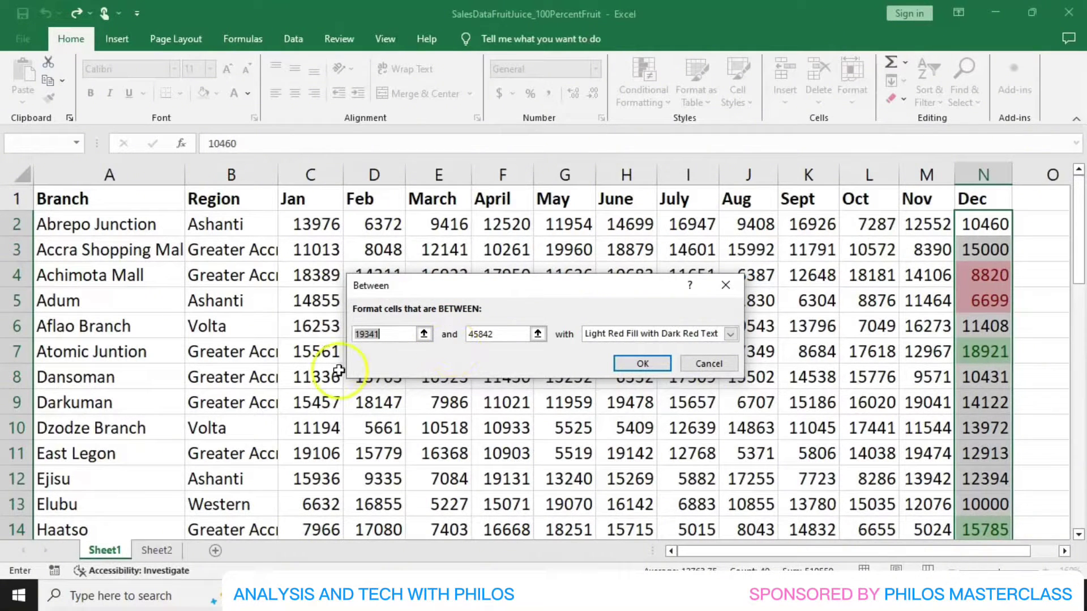
left_click(372, 337)
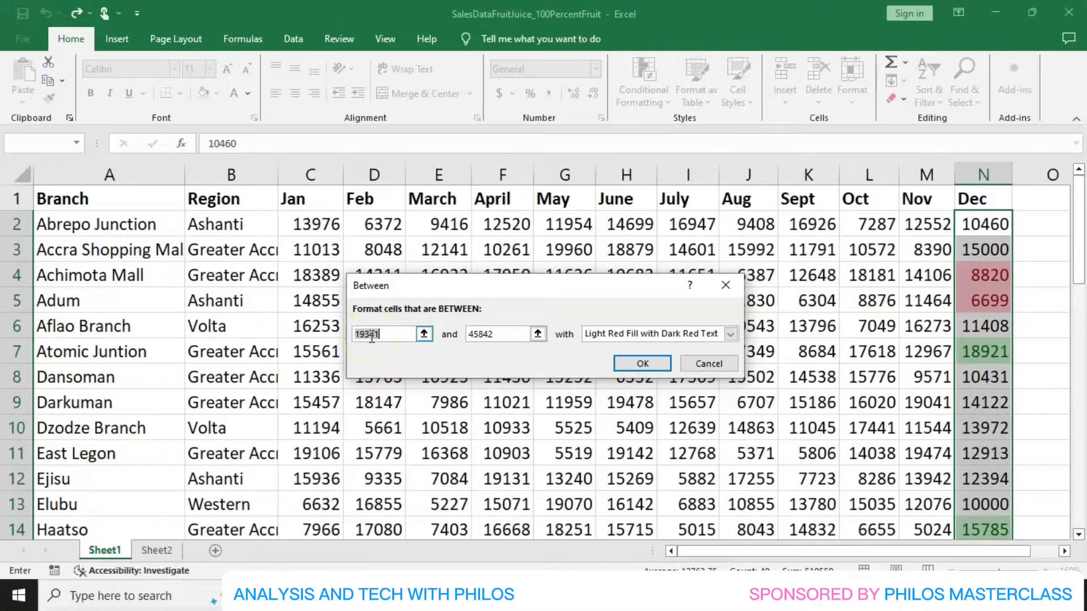
type("10000")
double_click(481, 334)
type("1")
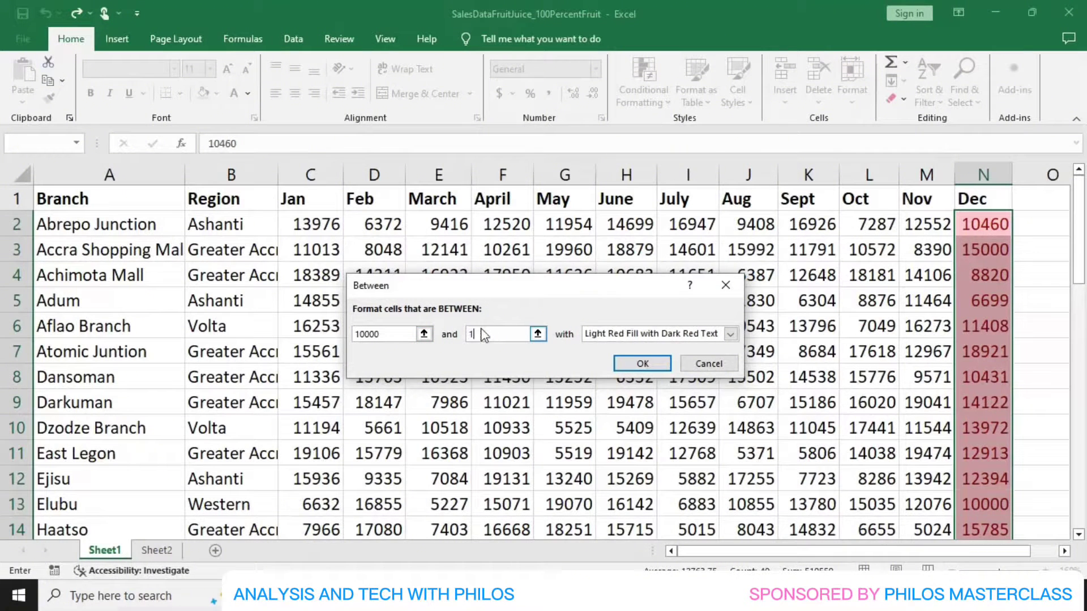
type("5000")
left_click(730, 333)
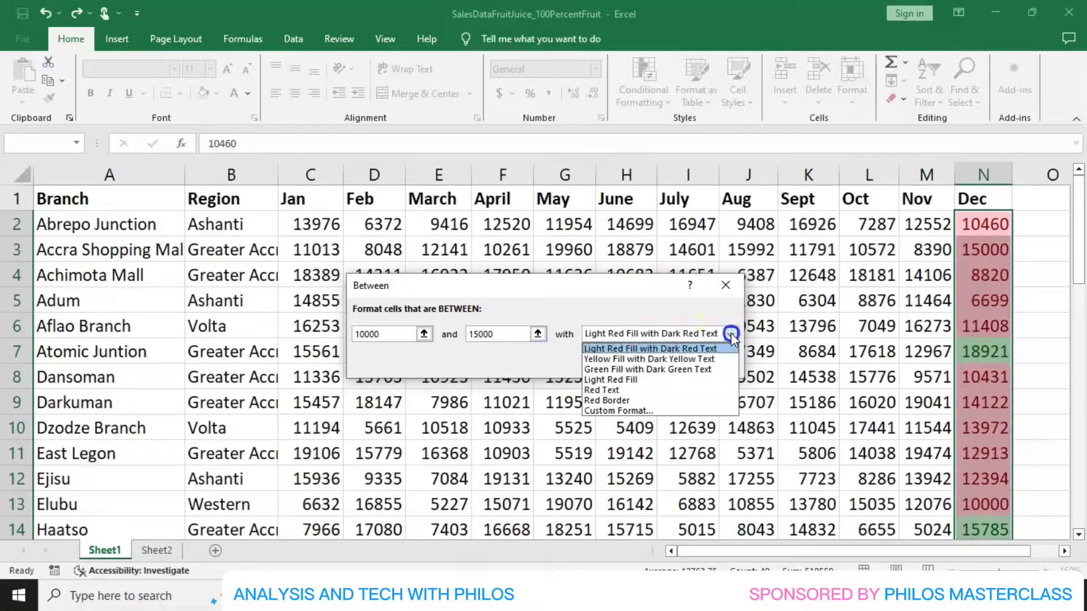
left_click(634, 360)
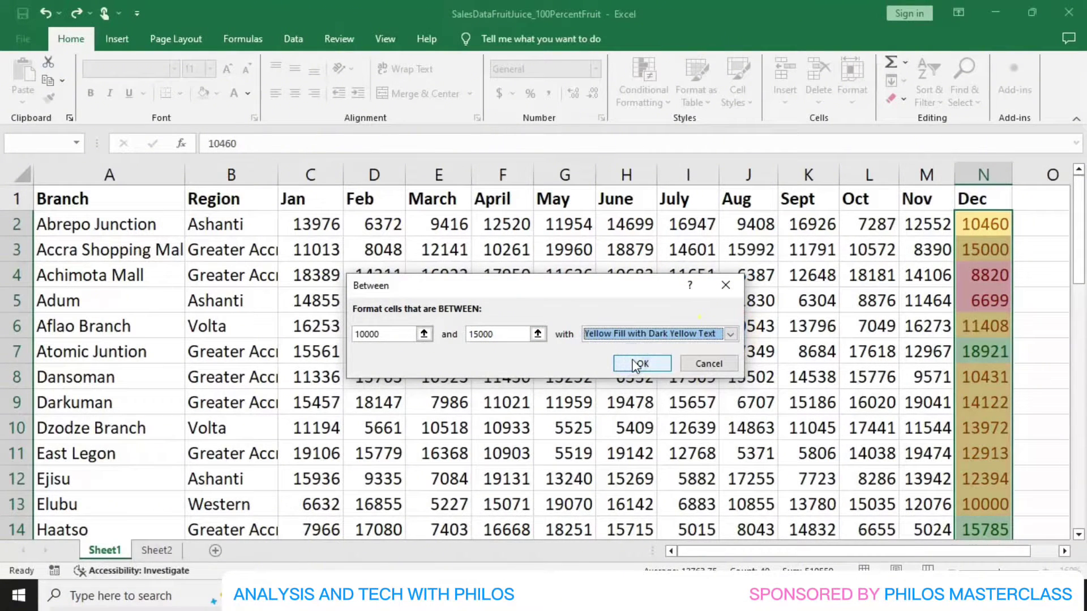
left_click(636, 364)
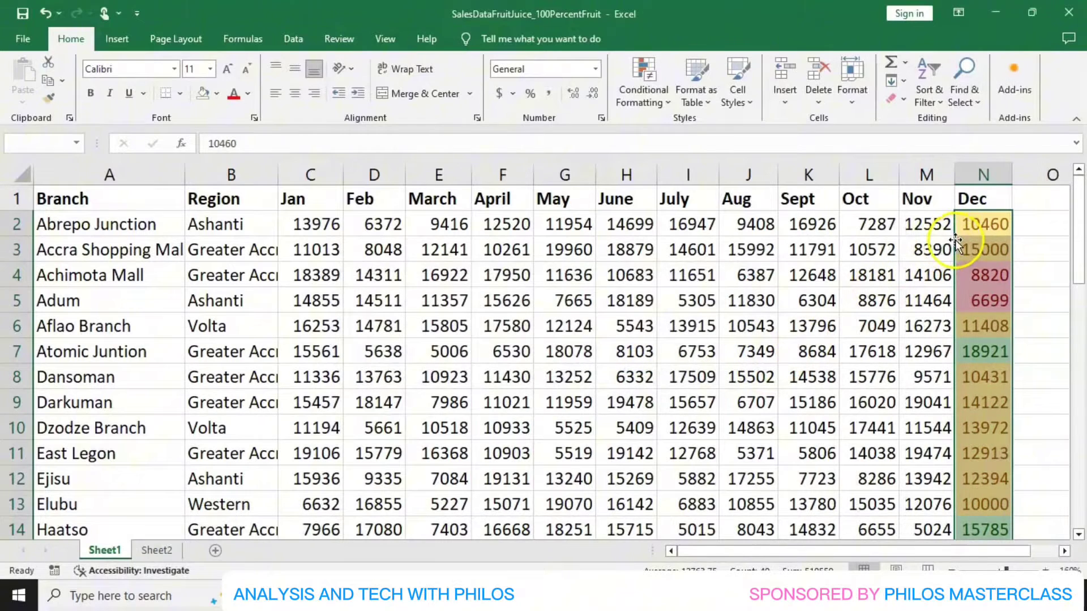
Examine the colour highlighting of the December sales values down the list of branches.
scroll(962, 235, "down", 2)
scroll(959, 241, "up", 2)
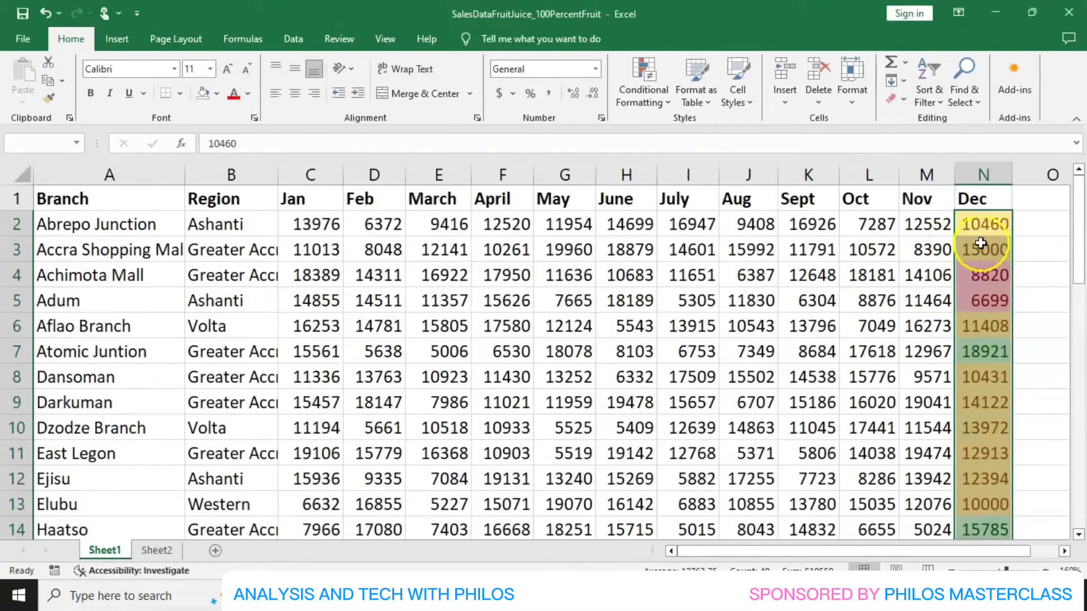
scroll(983, 244, "down", 2)
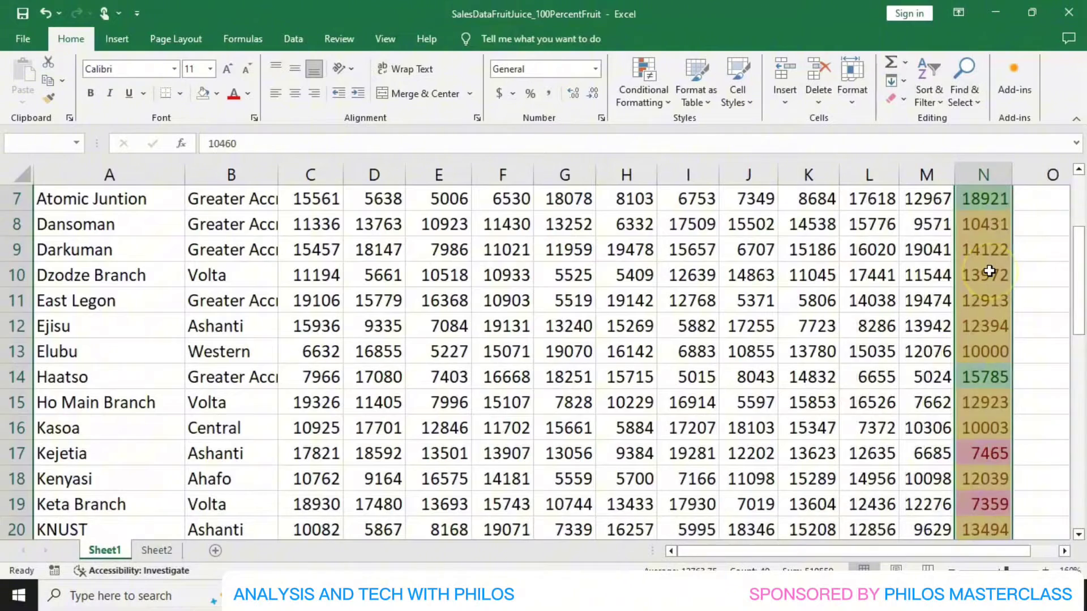
scroll(985, 272, "down", 2)
scroll(989, 272, "down", 2)
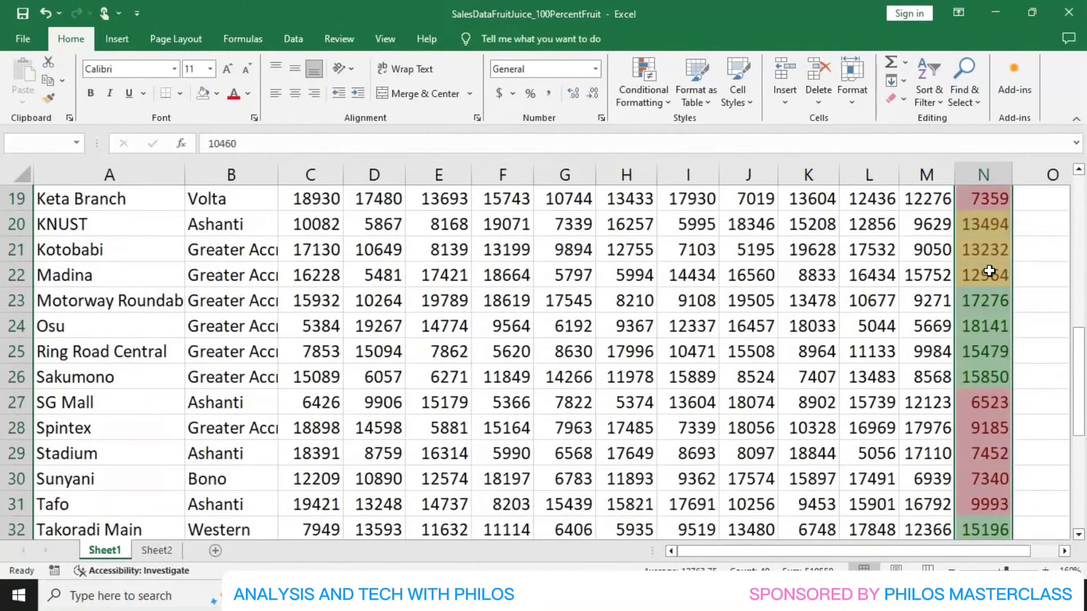
scroll(989, 272, "down", 2)
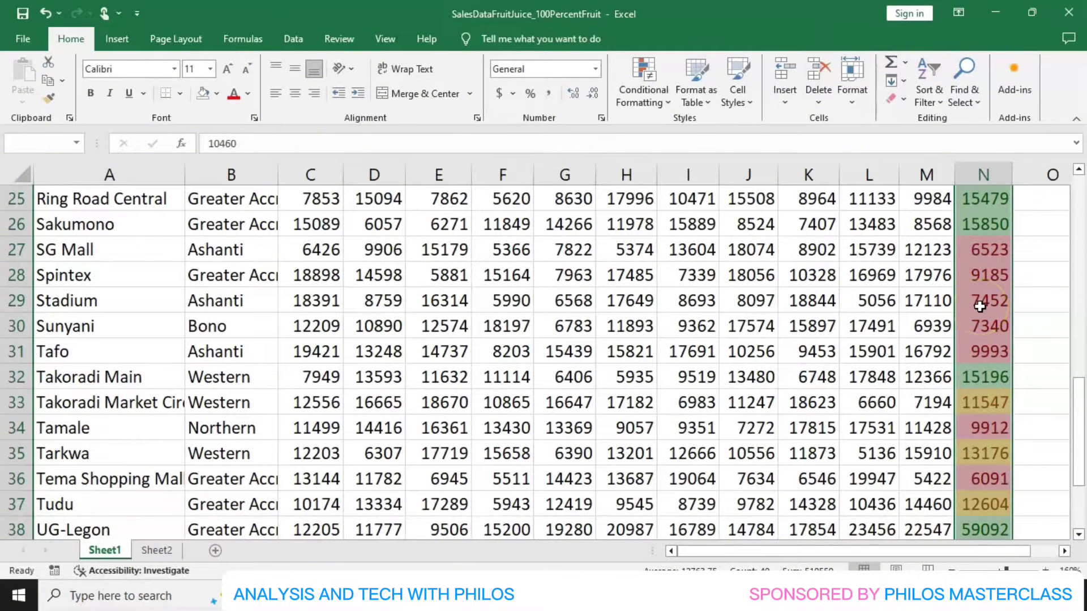
Clear the conditional formatting rules from the selected December sales values.
scroll(979, 306, "down", 3)
scroll(979, 306, "up", 3)
scroll(979, 306, "up", 6)
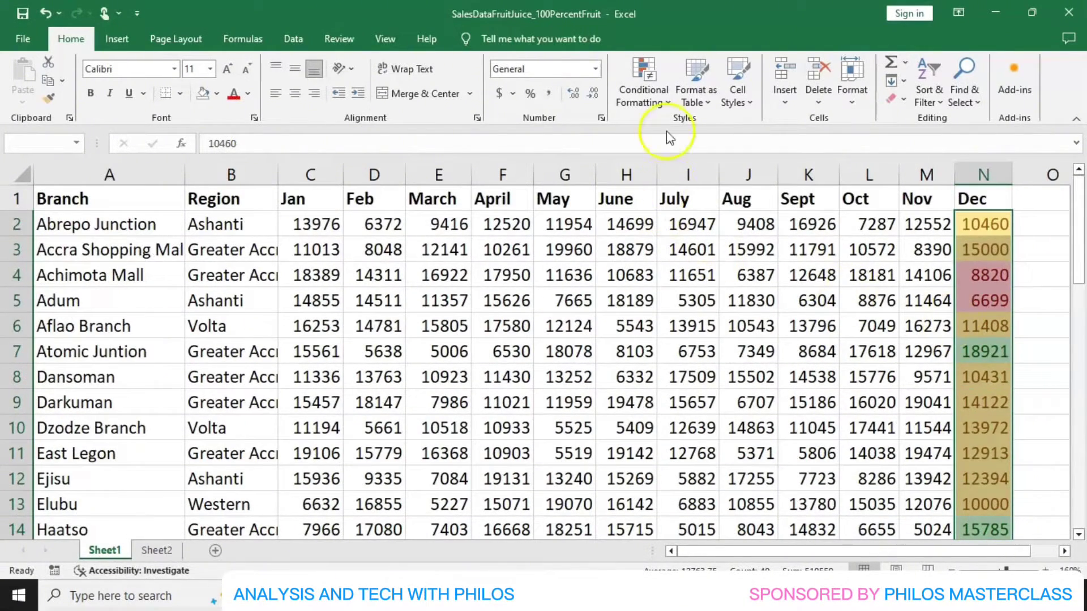
left_click(666, 104)
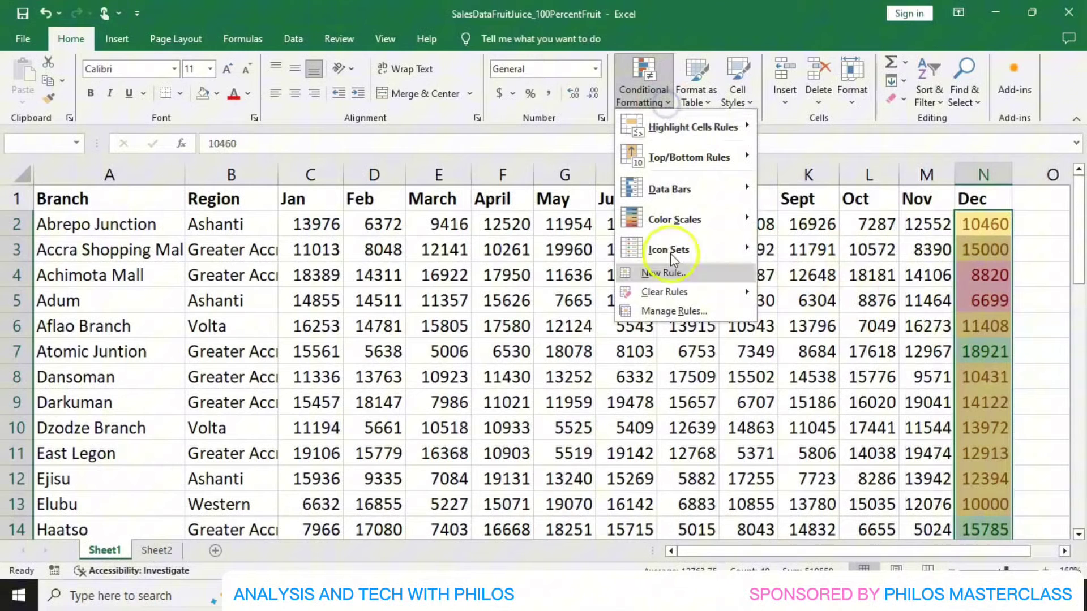
mouse_move(676, 290)
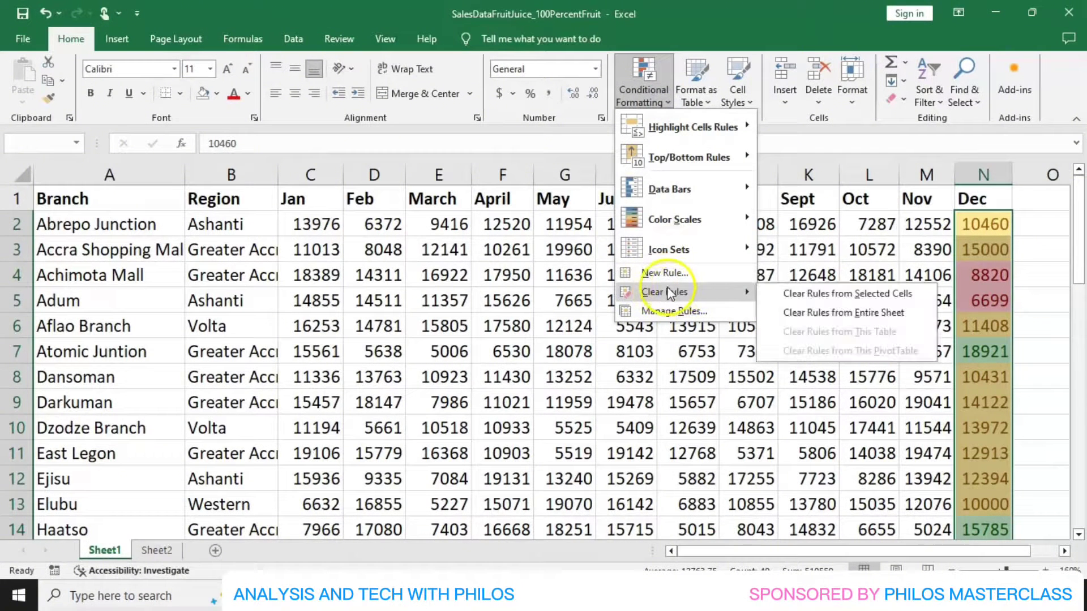
left_click(815, 293)
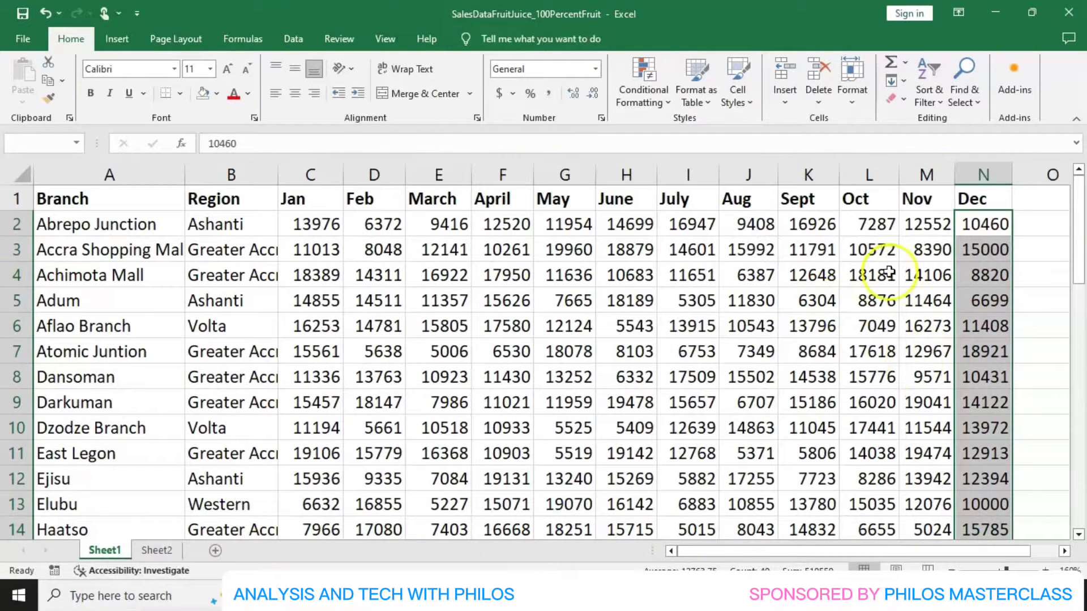
Add an Equal To highlight rule to the December values for 15000, using Red Text.
left_click(665, 103)
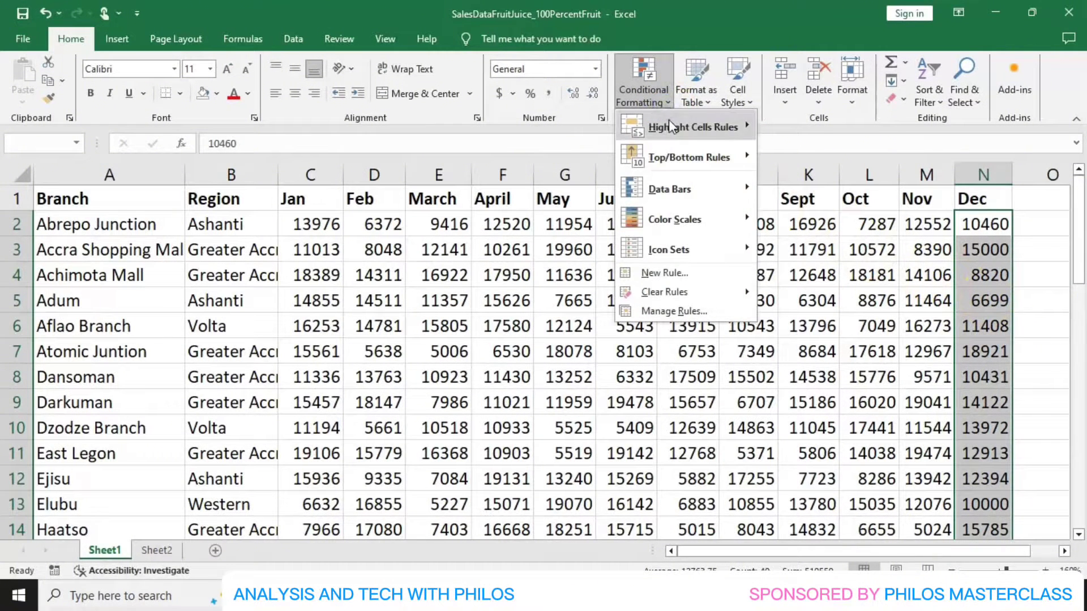
mouse_move(670, 125)
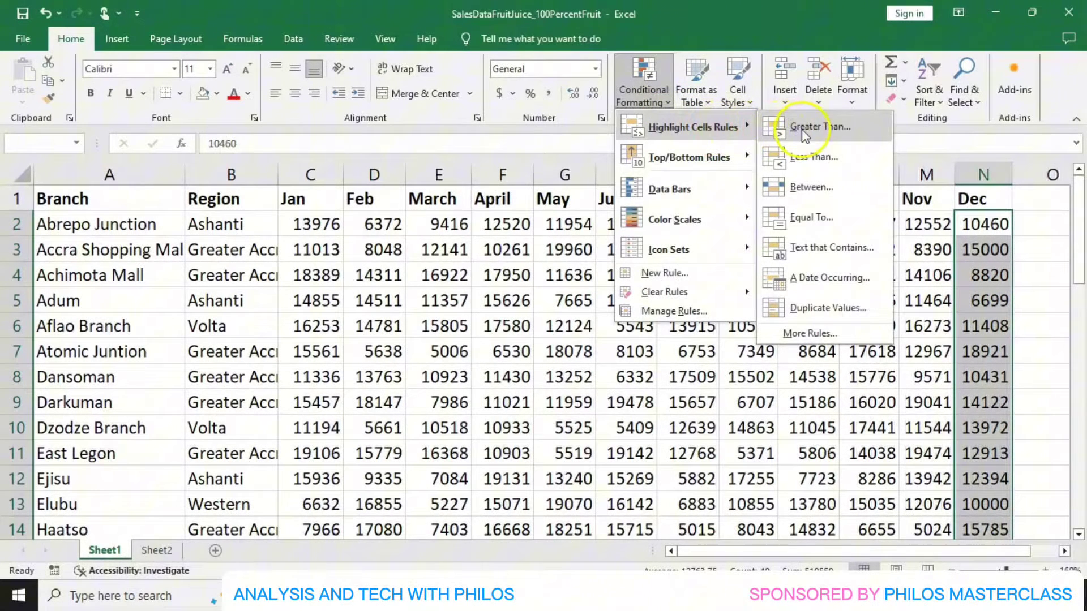
left_click(809, 217)
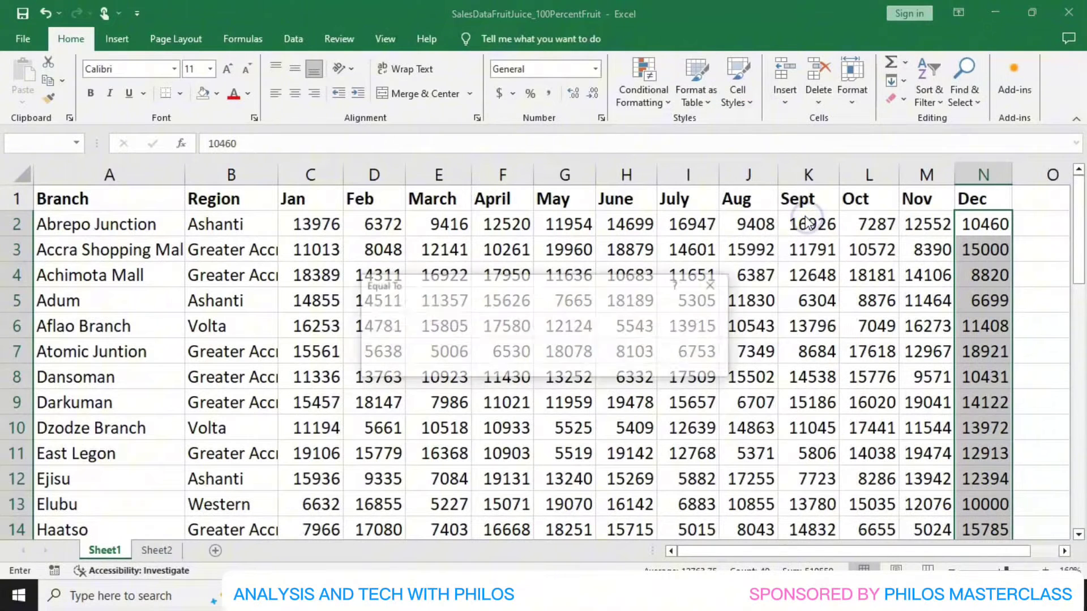
left_click(431, 335)
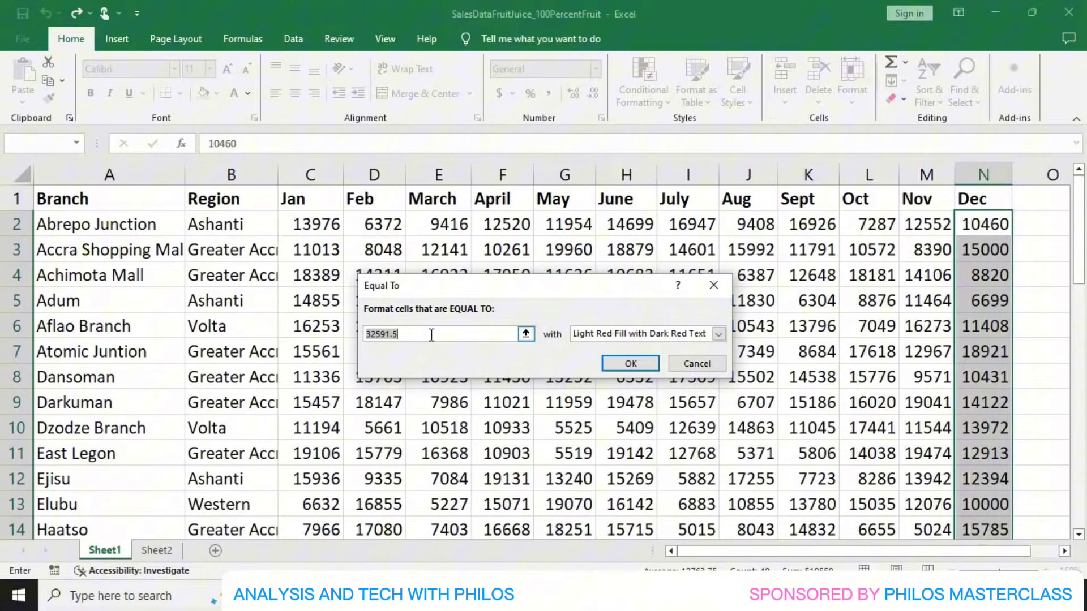
key("BackSpace")
type("15000")
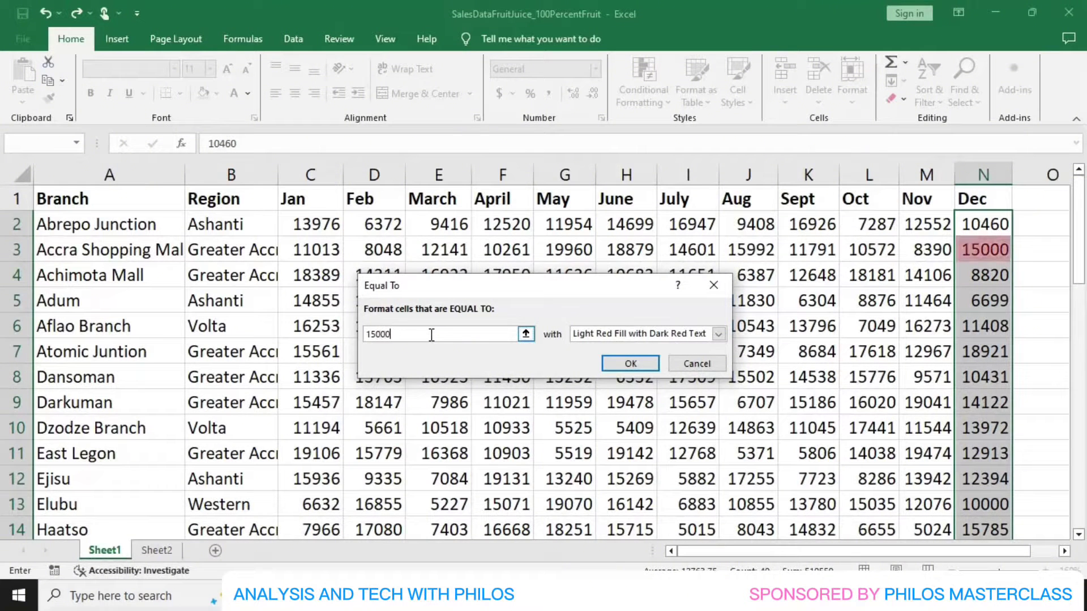
left_click(718, 334)
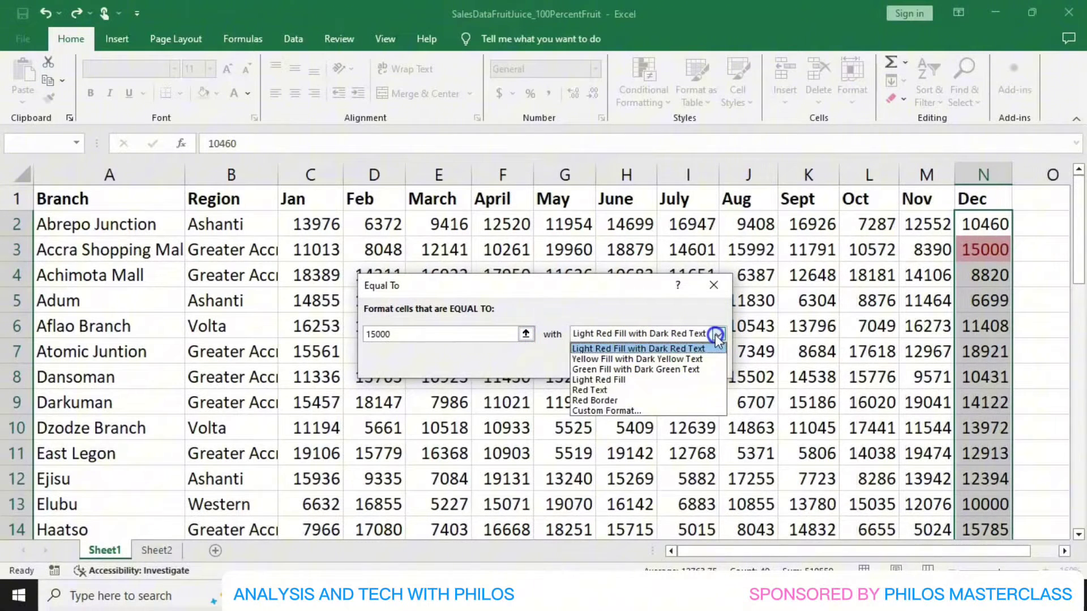
left_click(627, 390)
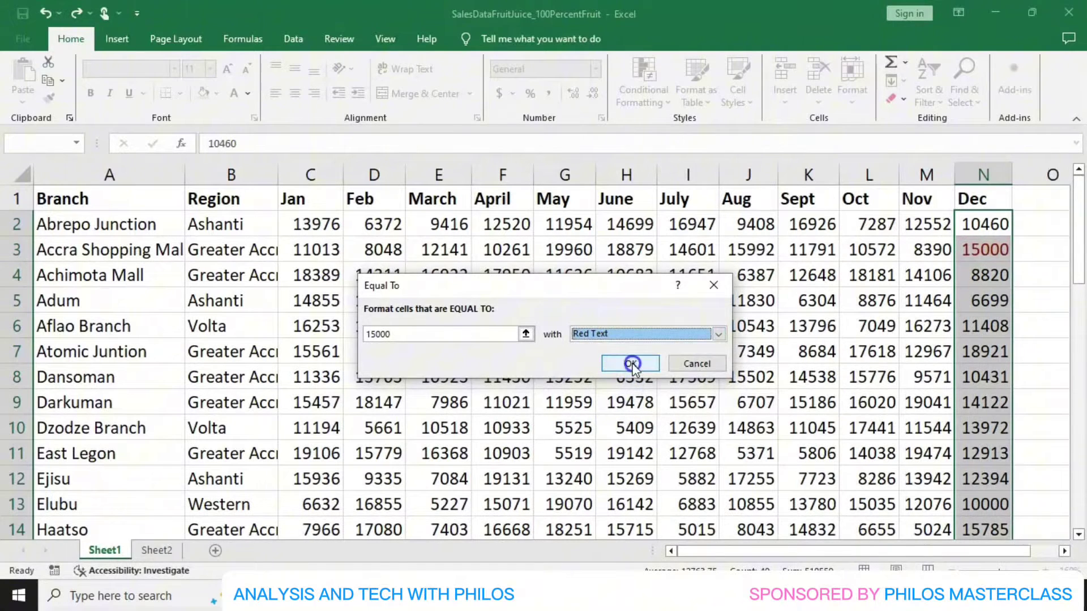
left_click(630, 364)
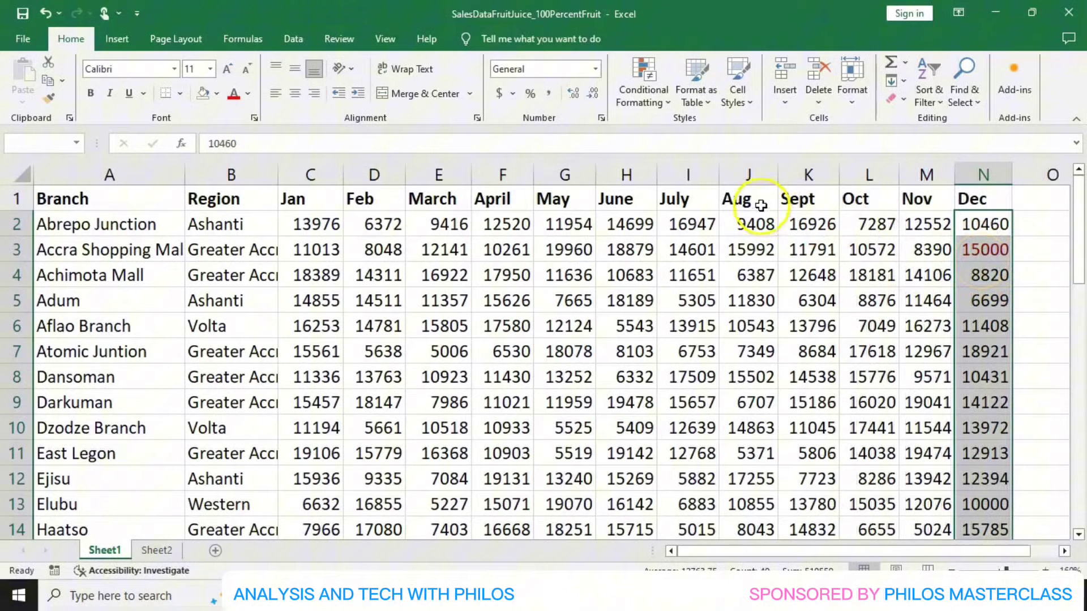
Clear the Equal To rule from the selected December values.
left_click(668, 103)
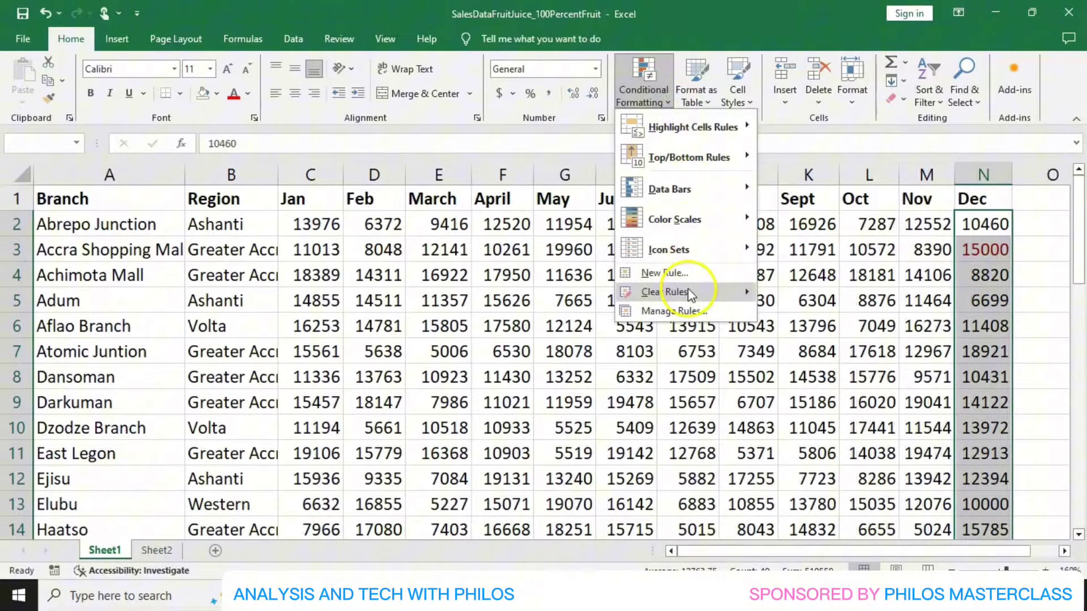
mouse_move(691, 292)
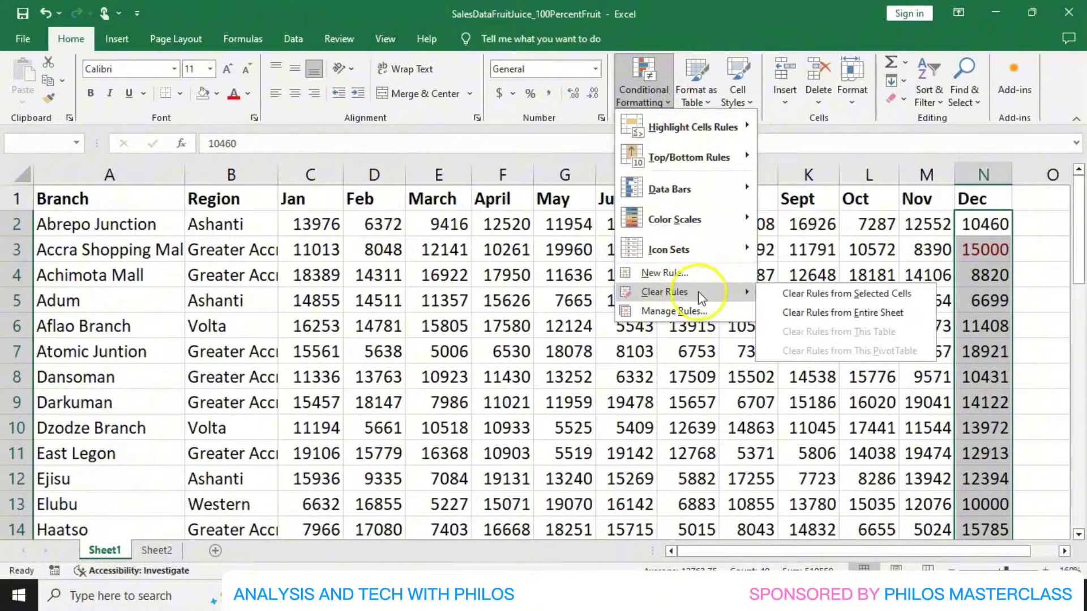
left_click(797, 293)
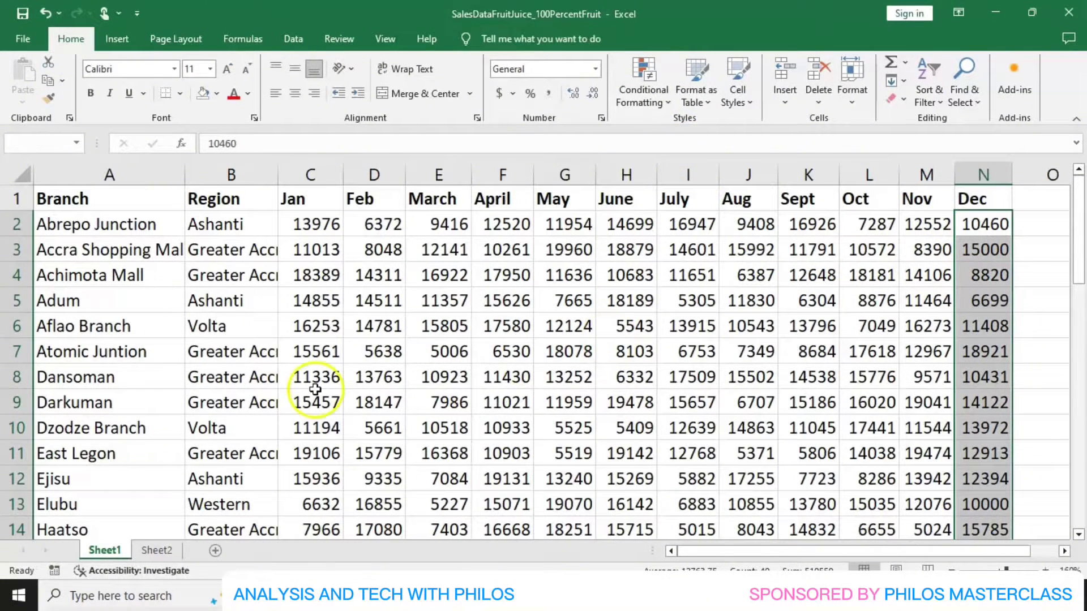
Select all the Region values from B2 to B41.
left_click(226, 229)
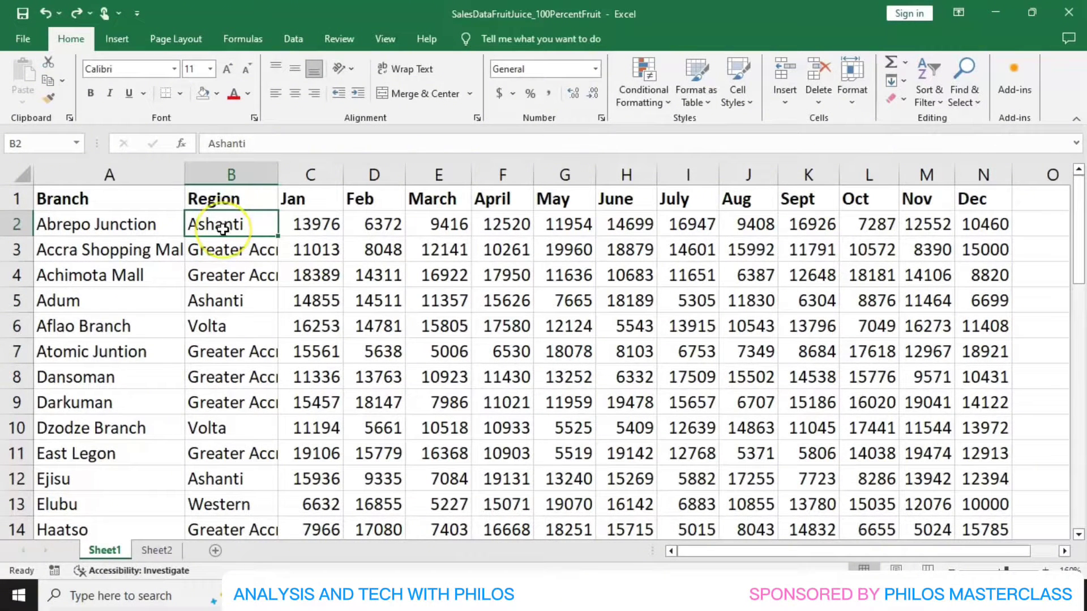
scroll(226, 237, "down", 2)
scroll(225, 236, "down", 11)
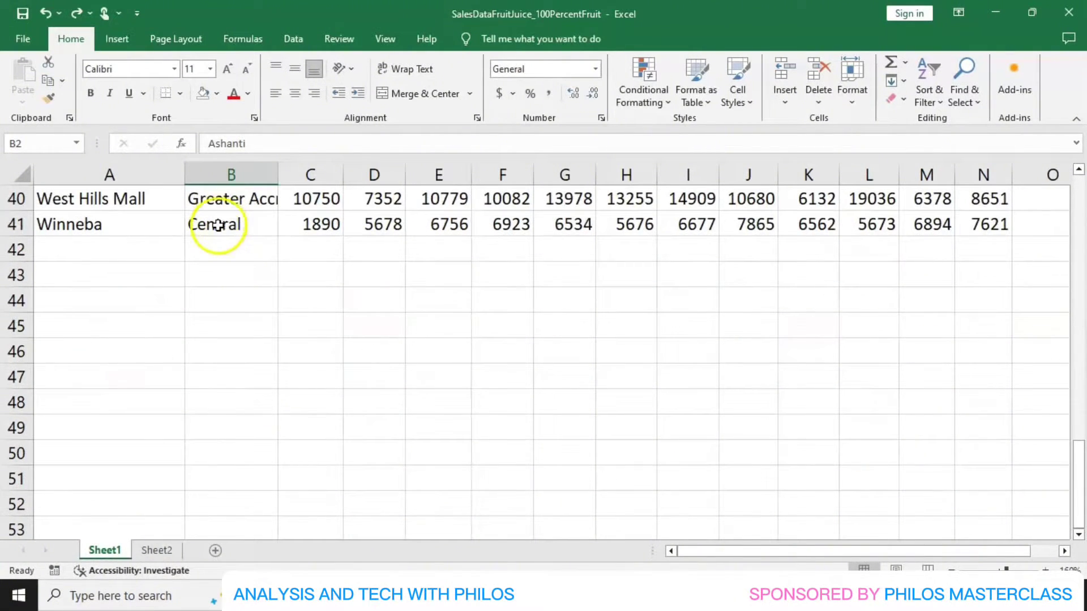
left_click(219, 225, "shift")
scroll(218, 228, "up", 5)
scroll(218, 228, "up", 8)
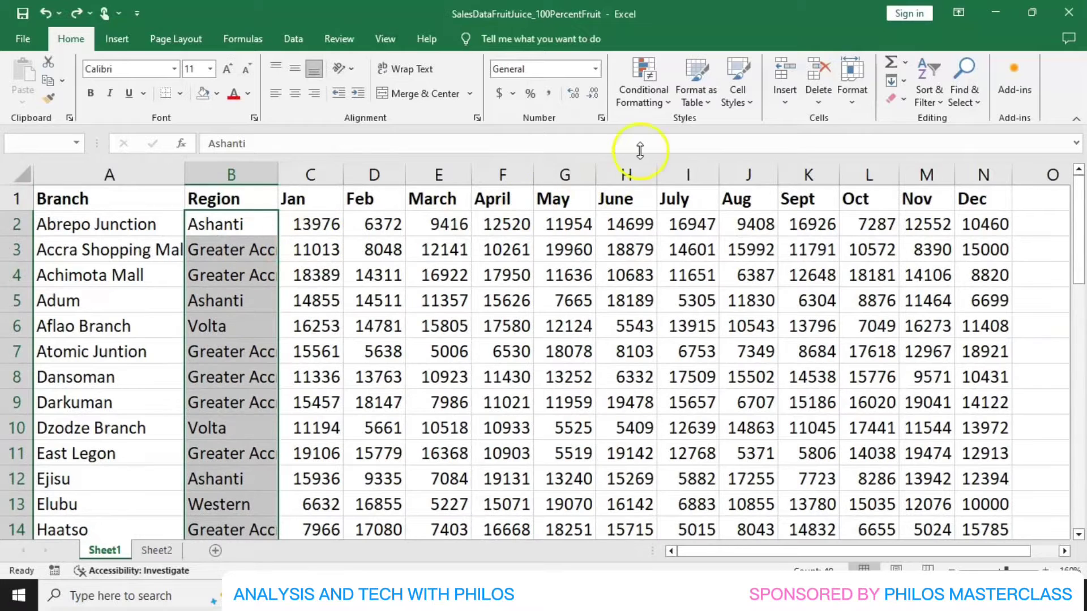
Try a Text That Contains highlight rule on the Region values for the text "Greater", using Light Red Fill with Dark Red Text.
left_click(668, 103)
mouse_move(735, 126)
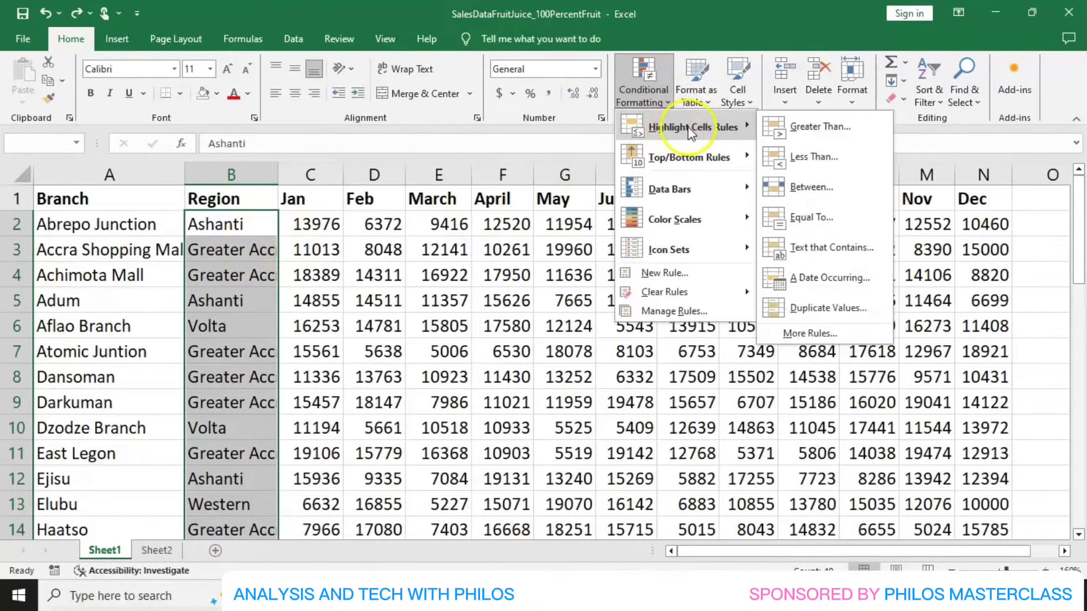
left_click(821, 247)
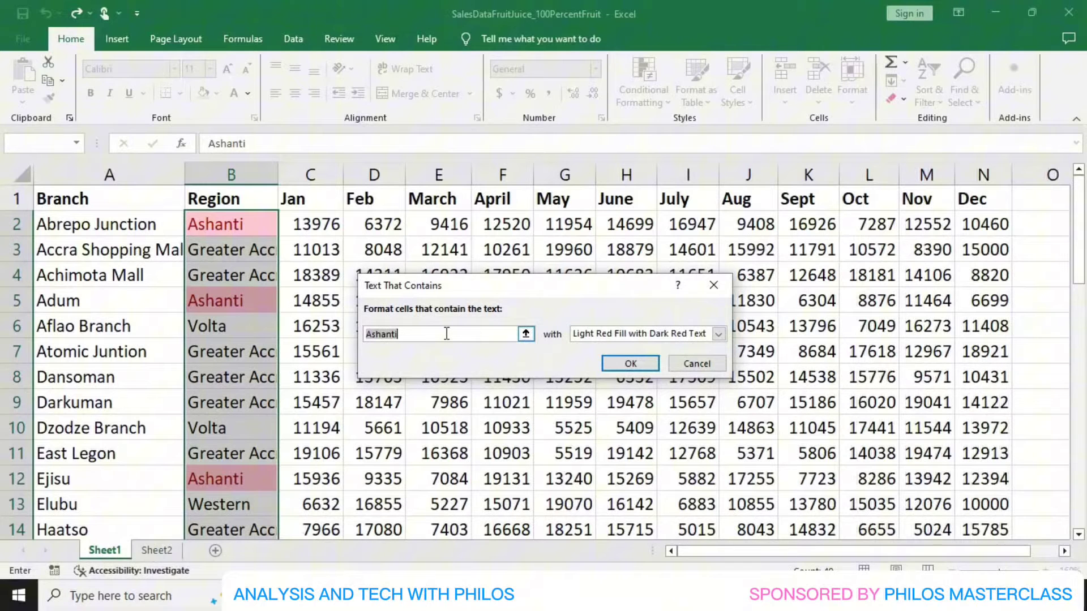
key("BackSpace")
type("Greater")
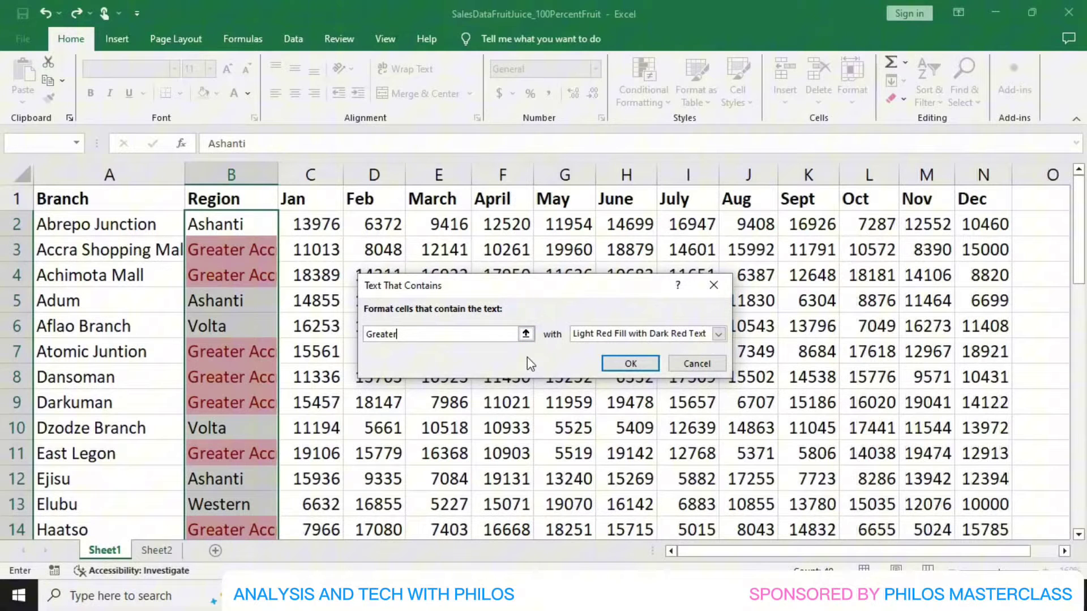
left_click(692, 365)
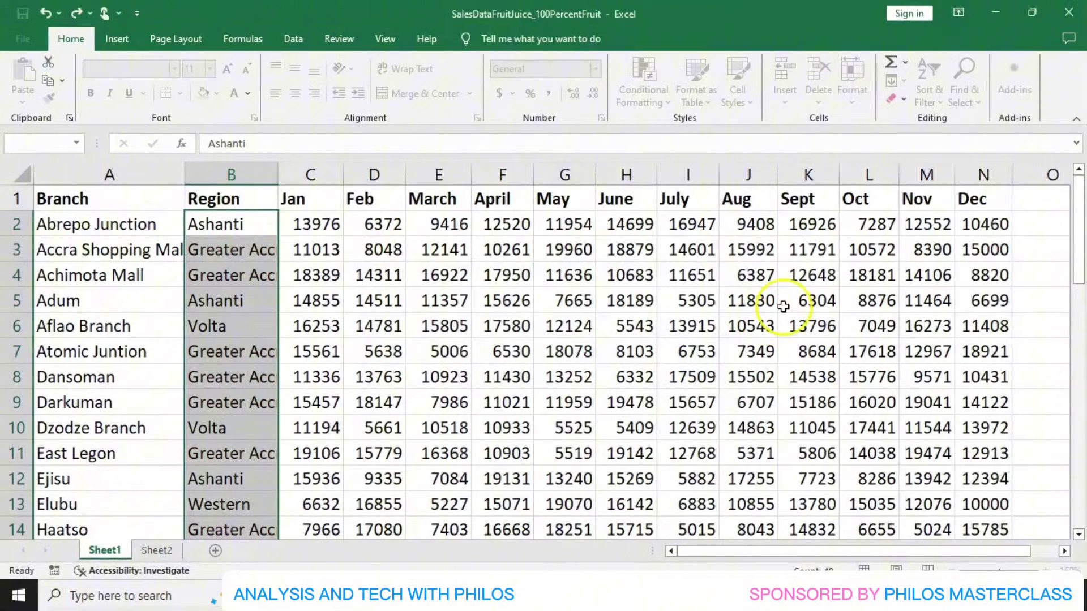
Highlight the Unique values in the Region column with Light Red Fill with Dark Red Text, using a Duplicate Values rule.
left_click(657, 102)
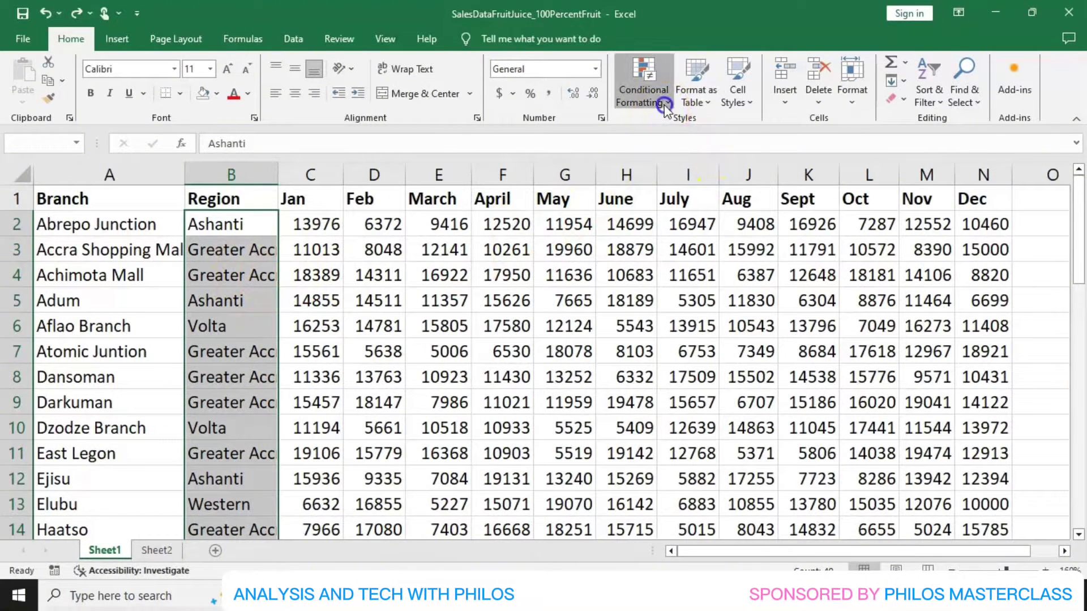
mouse_move(683, 126)
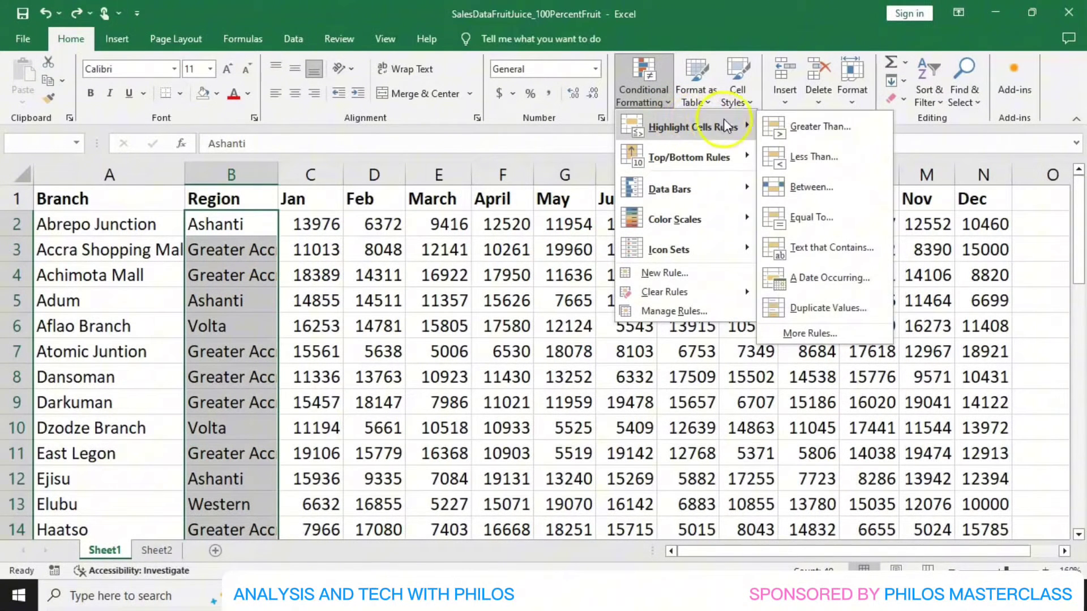
left_click(810, 306)
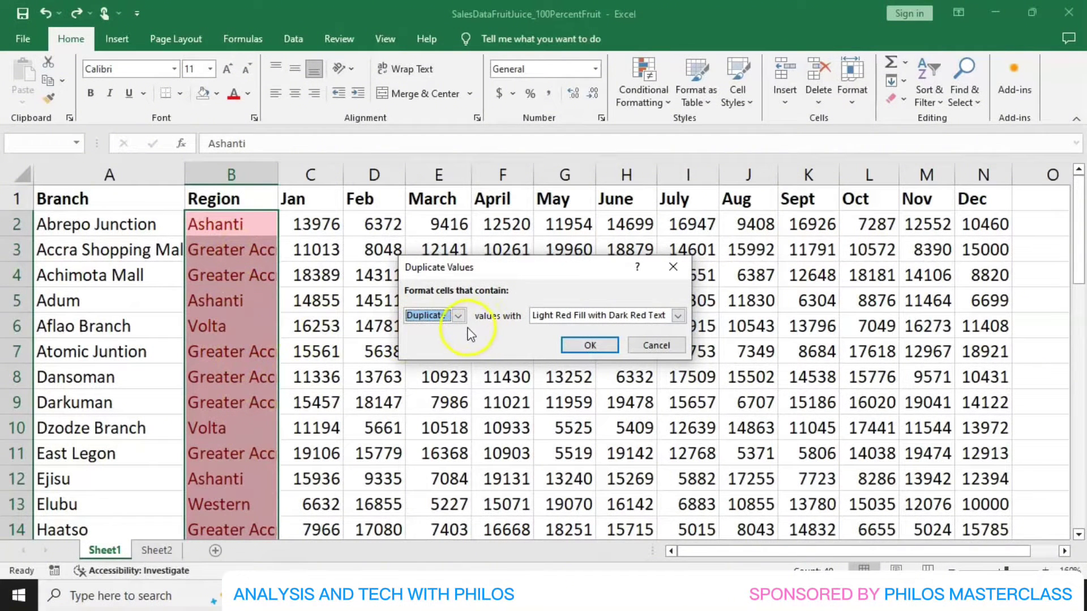
left_click(459, 315)
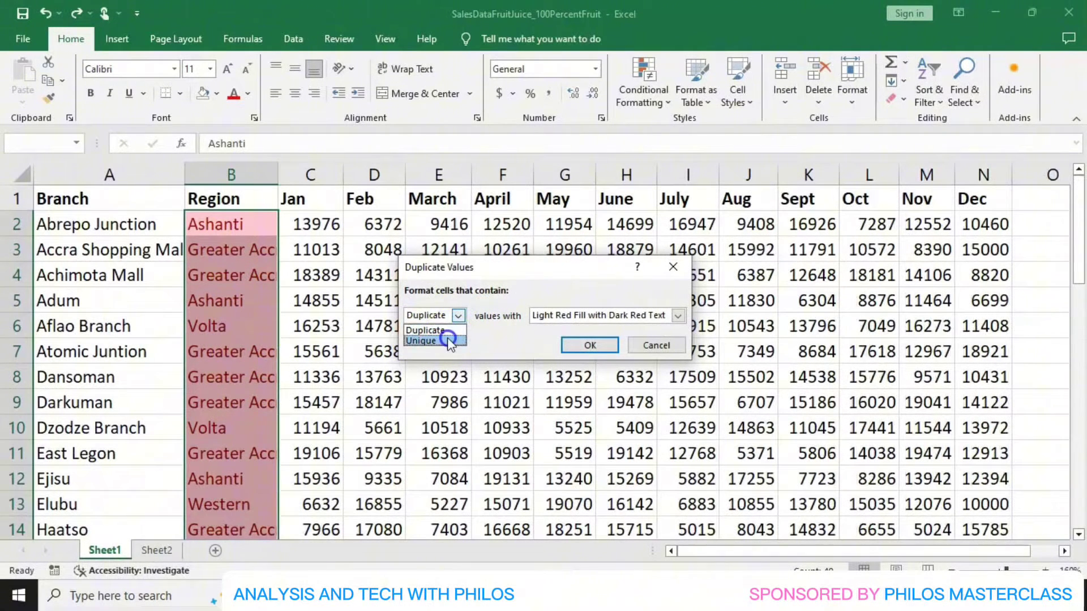
left_click(447, 340)
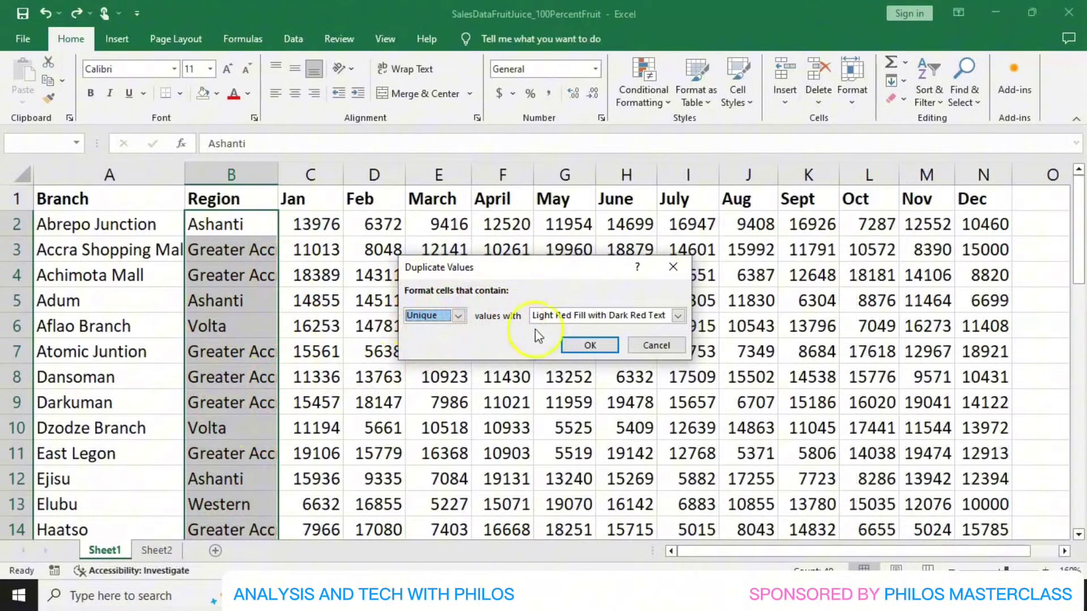
left_click(587, 346)
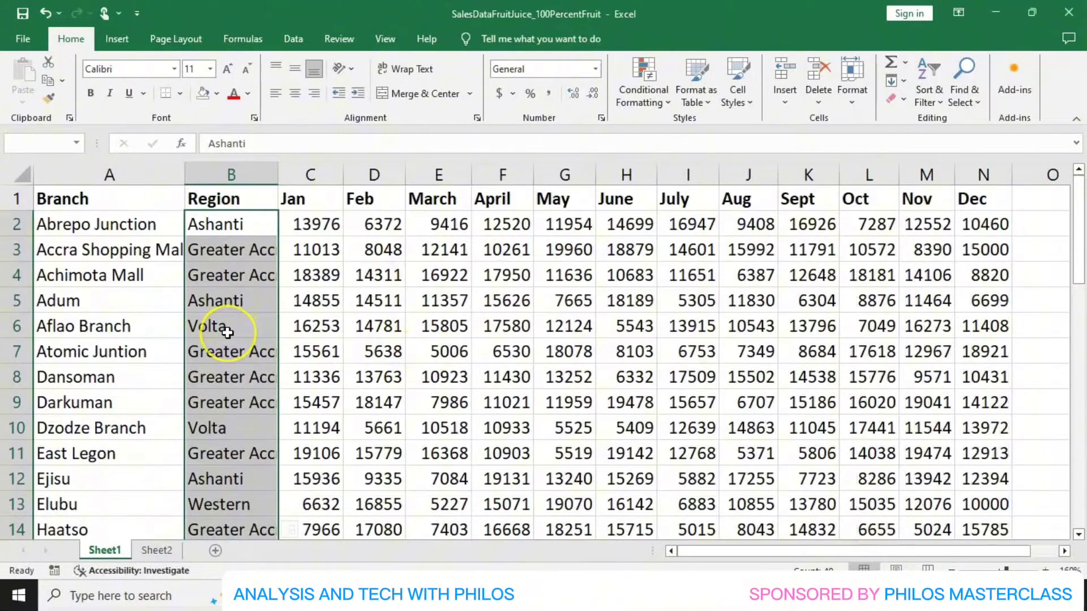
Examine which regions are highlighted as unique down the Region column.
scroll(227, 333, "down", 6)
scroll(227, 333, "up", 2)
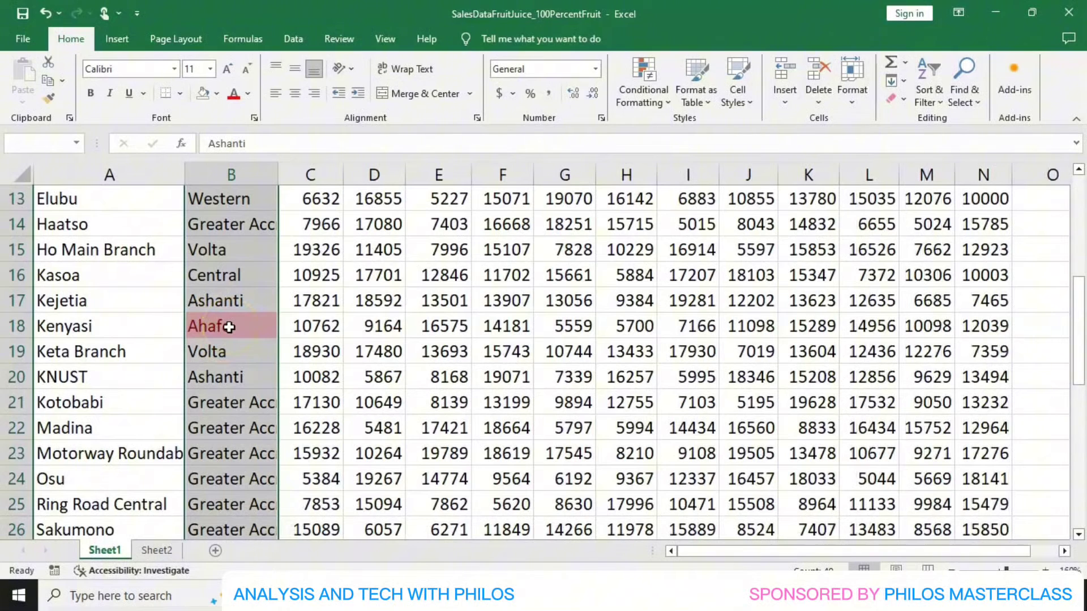
scroll(228, 327, "down", 3)
scroll(226, 329, "down", 1)
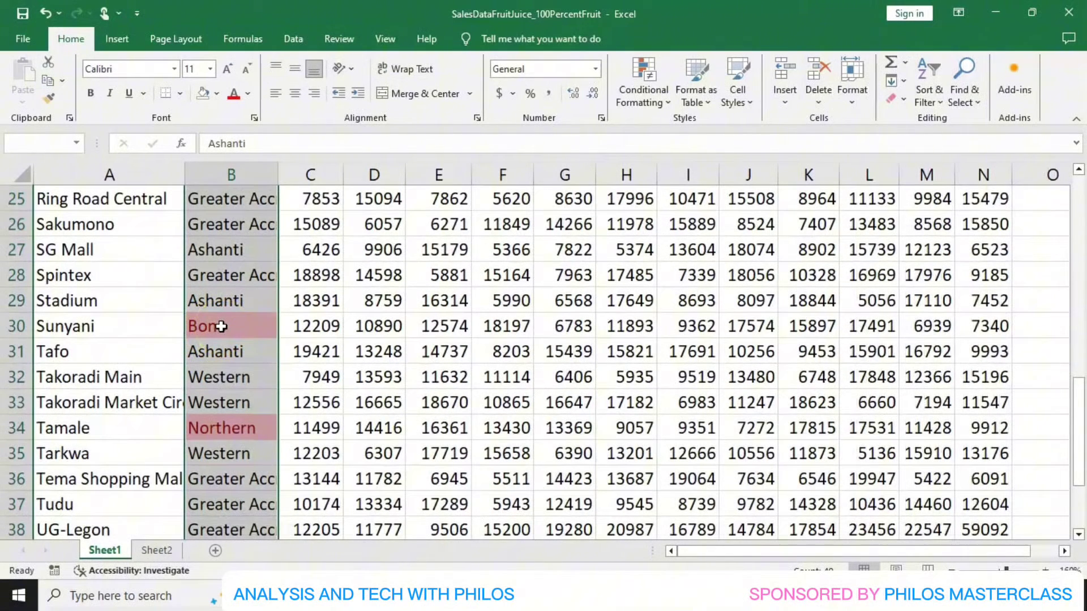
scroll(219, 325, "down", 1)
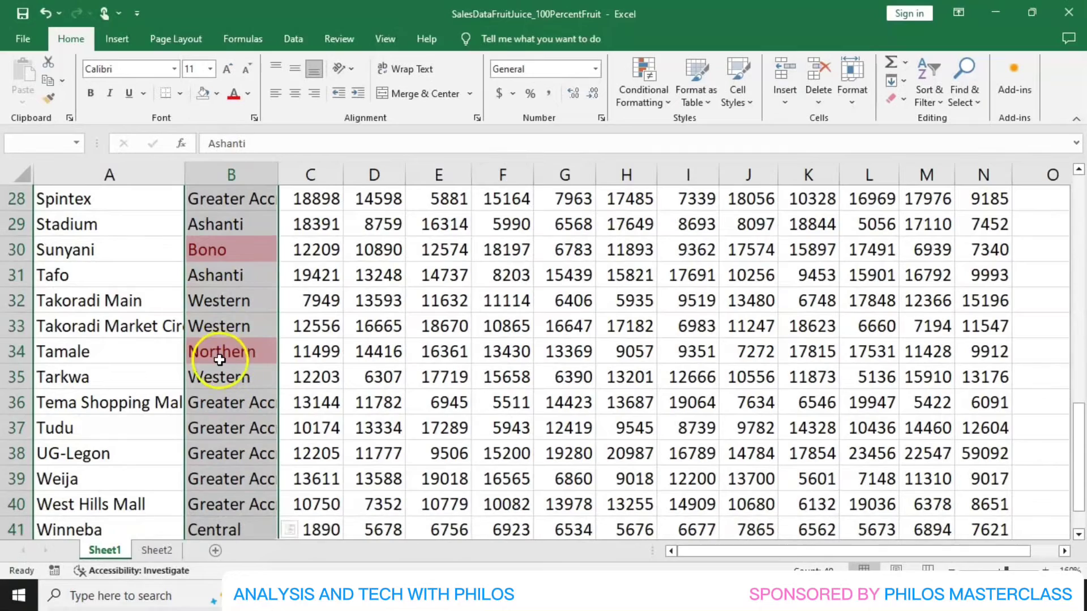
scroll(226, 354, "down", 1)
scroll(229, 379, "up", 8)
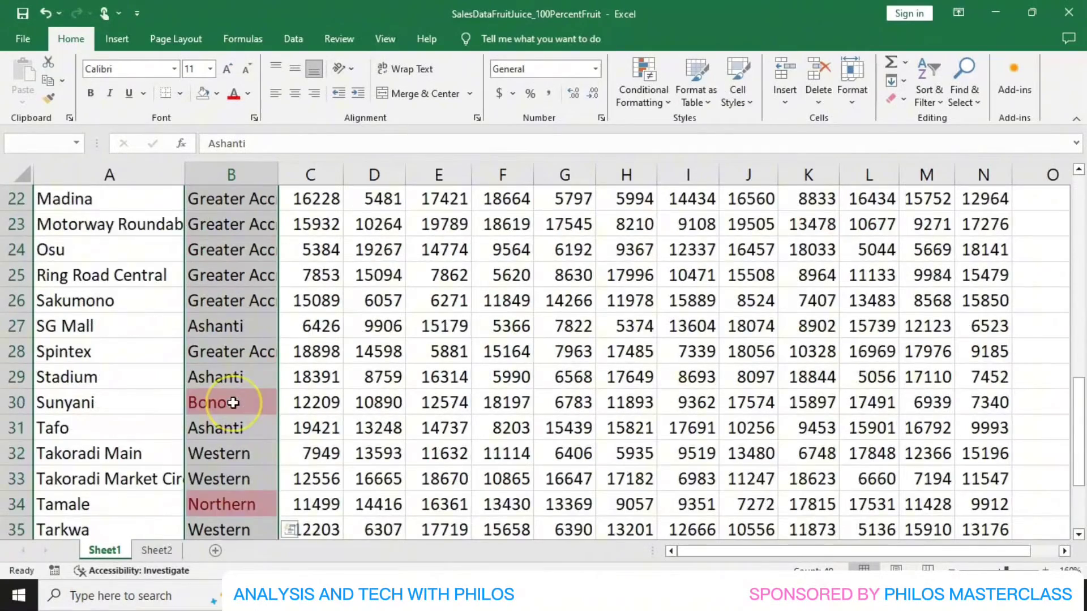
scroll(234, 403, "up", 2)
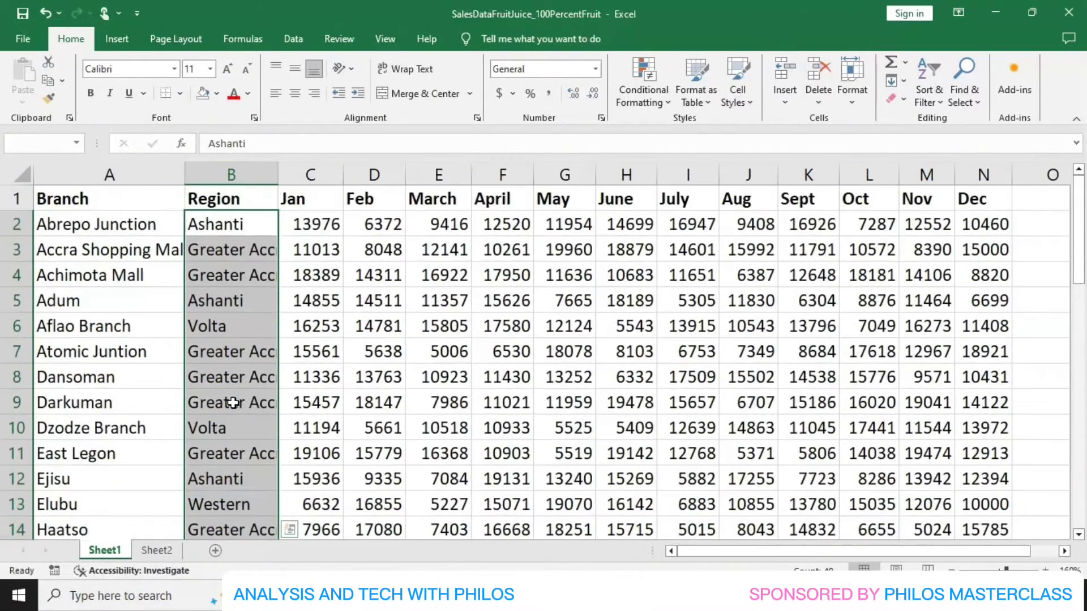
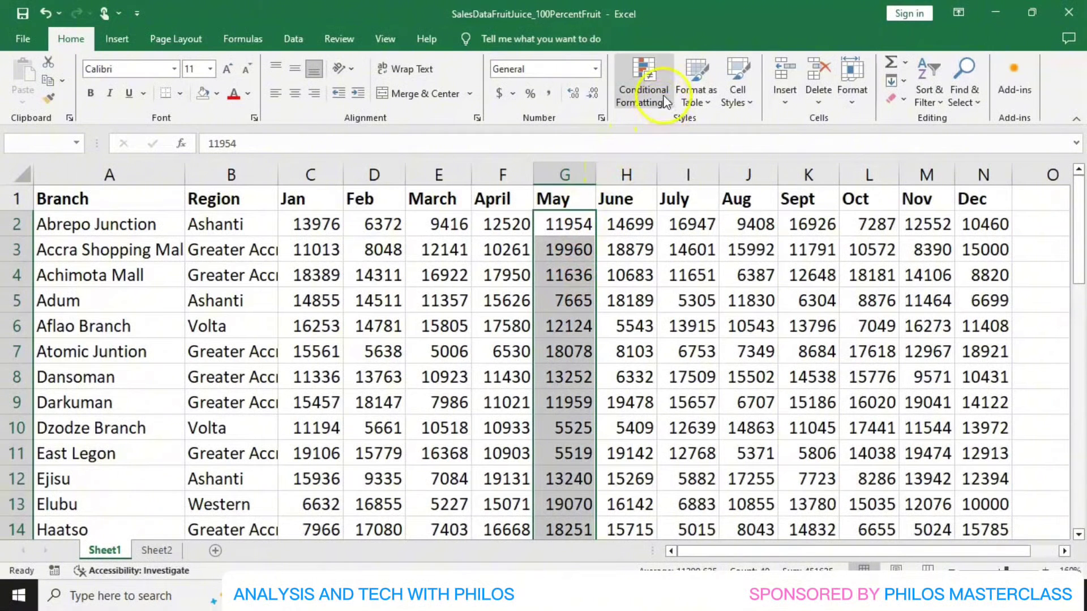
Highlight the top 10 items among the May sales with Green Fill with Dark Green Text and review the column.
left_click(668, 103)
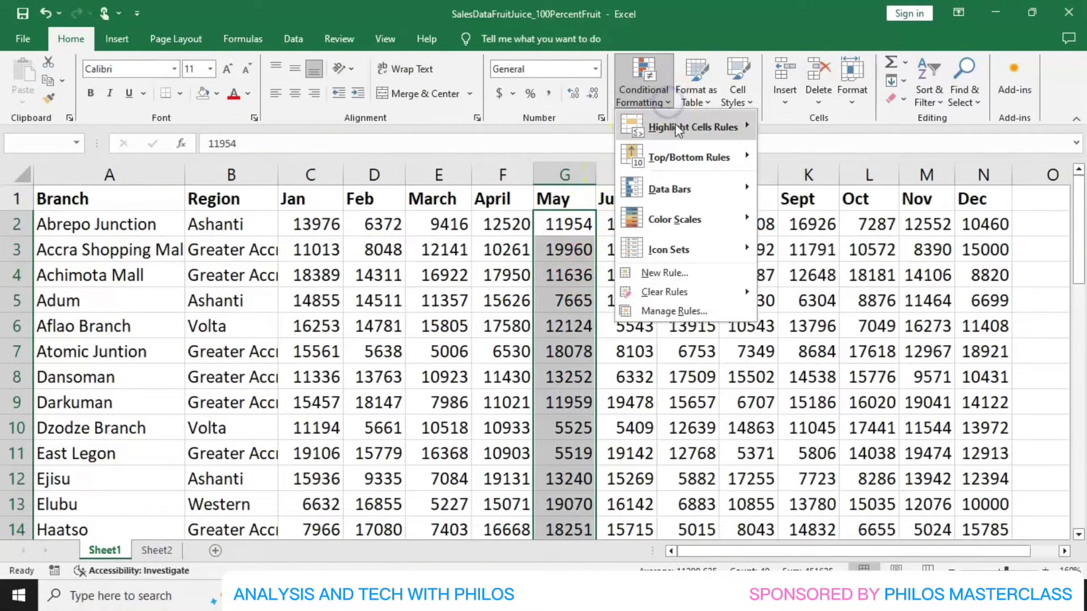
mouse_move(685, 158)
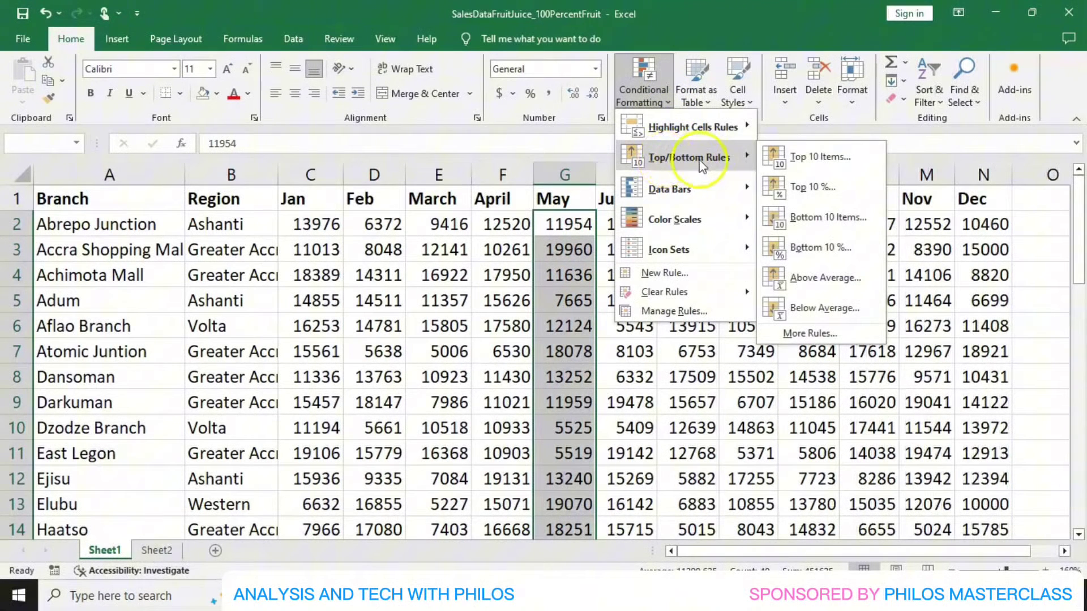
left_click(797, 160)
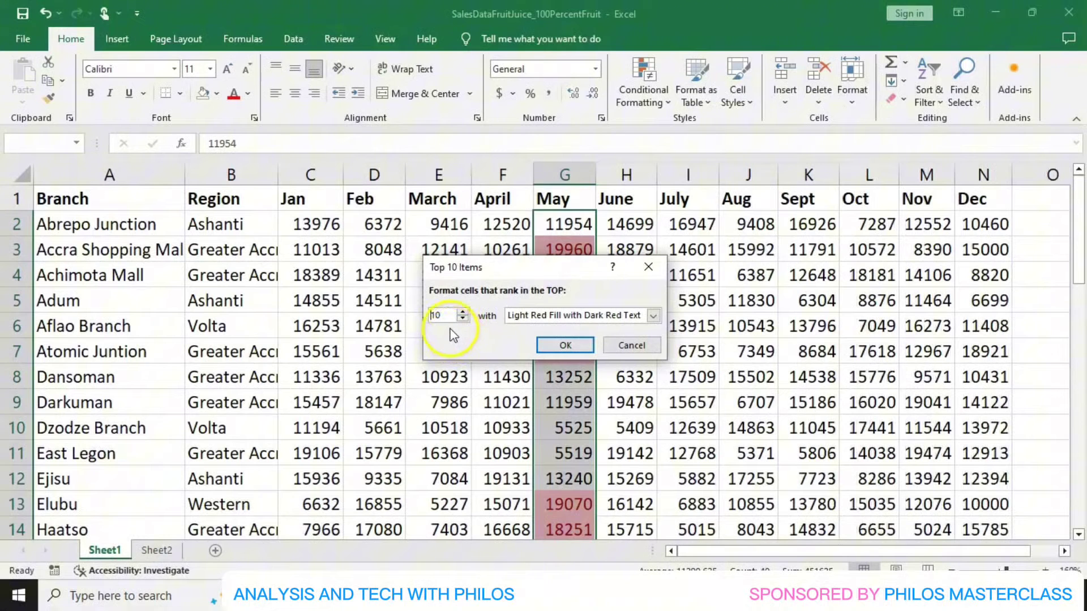
left_click(654, 317)
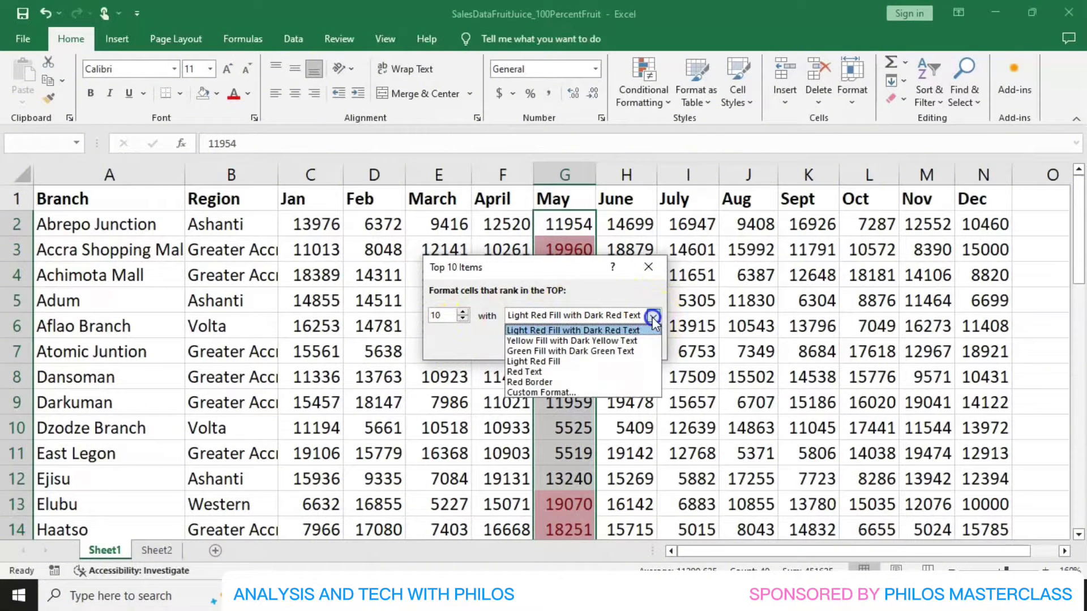
left_click(568, 353)
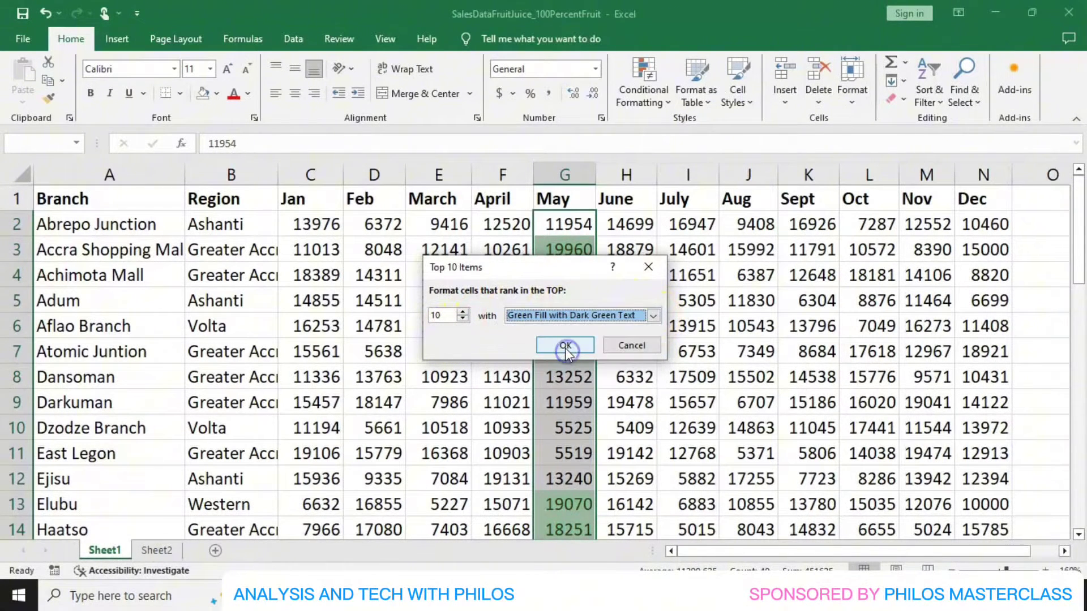
left_click(565, 348)
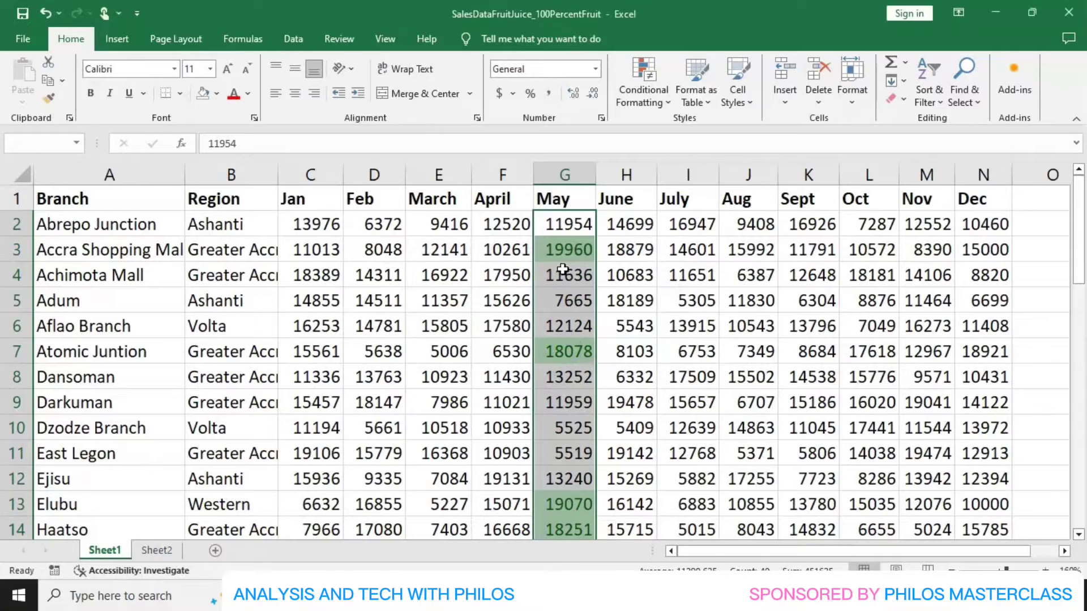
scroll(562, 270, "down", 7)
scroll(562, 269, "down", 2)
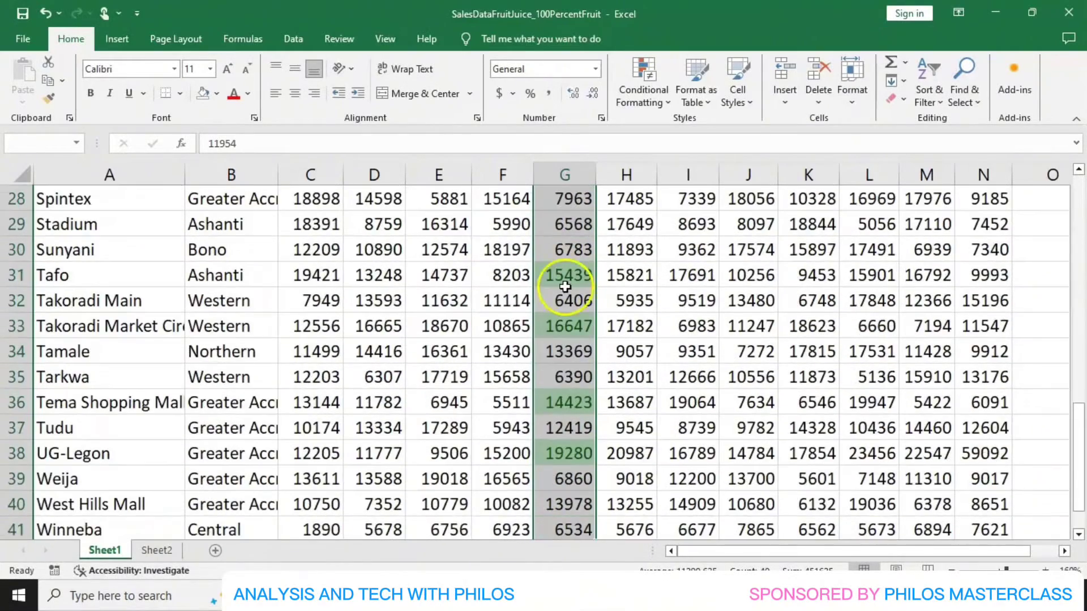
scroll(565, 283, "up", 9)
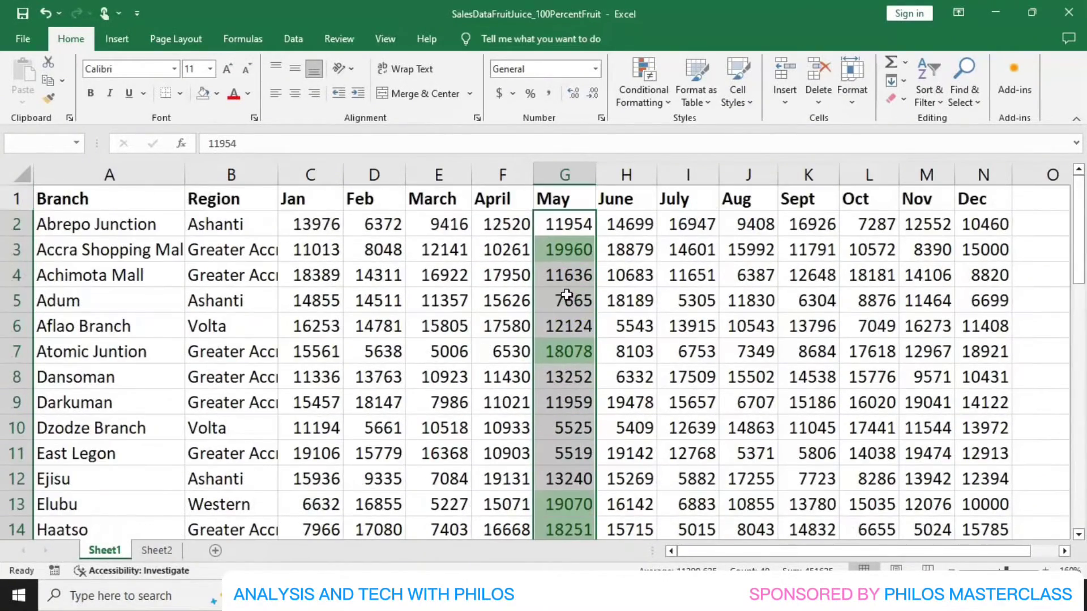
Highlight the bottom 10 items among the May sales with Light Red Fill with Dark Red Text and review the column.
left_click(667, 107)
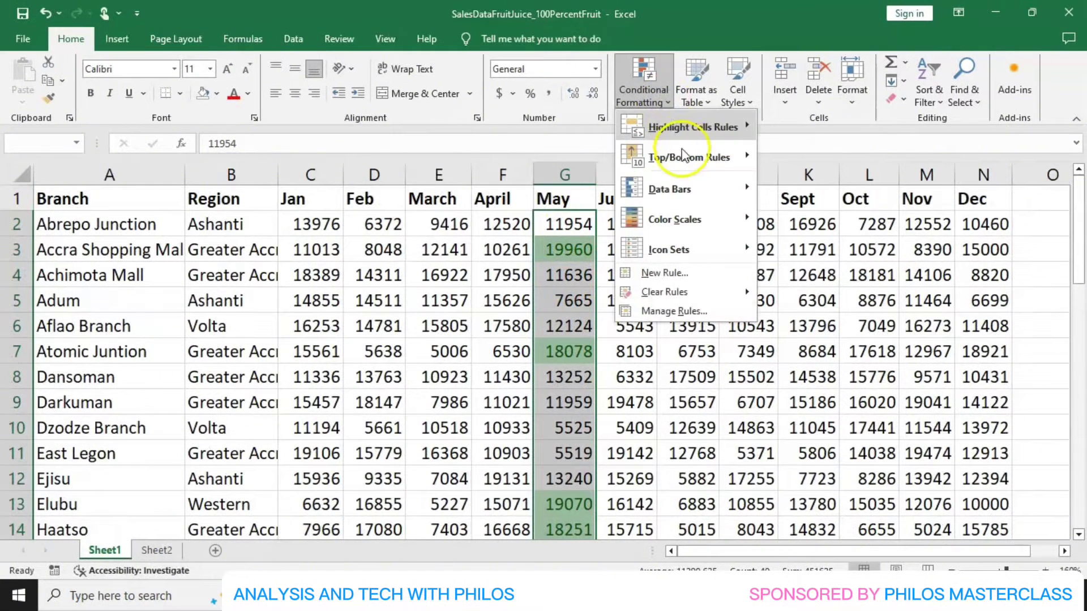
mouse_move(686, 165)
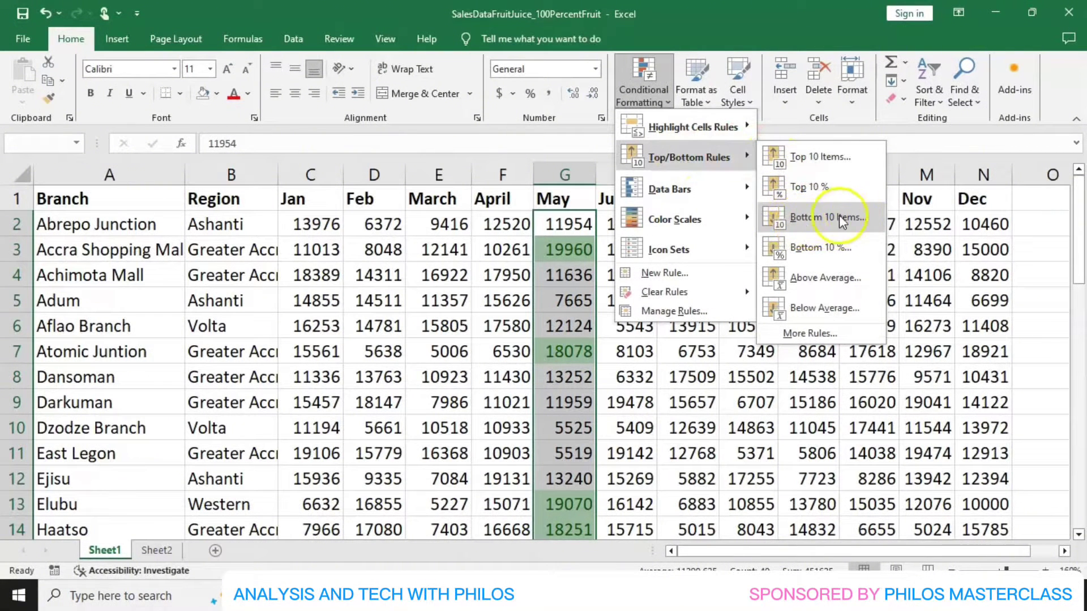
left_click(810, 218)
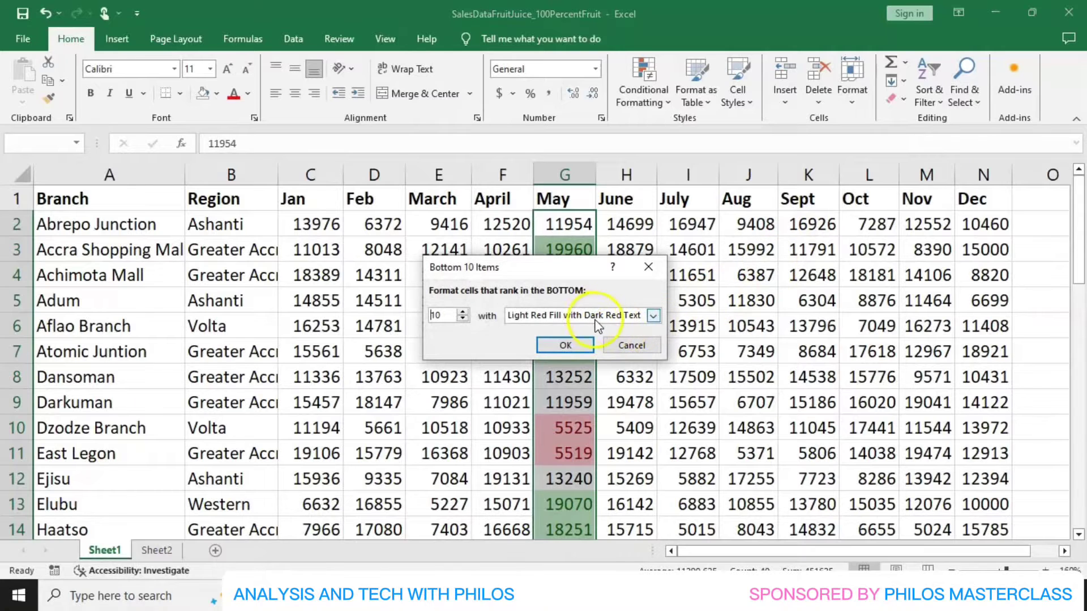
left_click(573, 346)
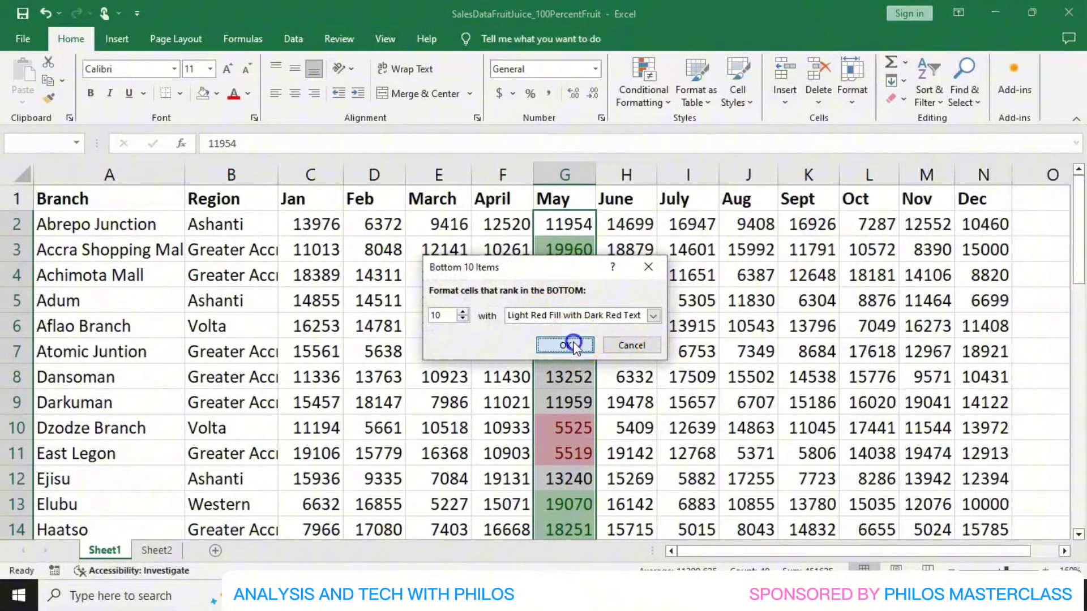
scroll(566, 271, "down", 1)
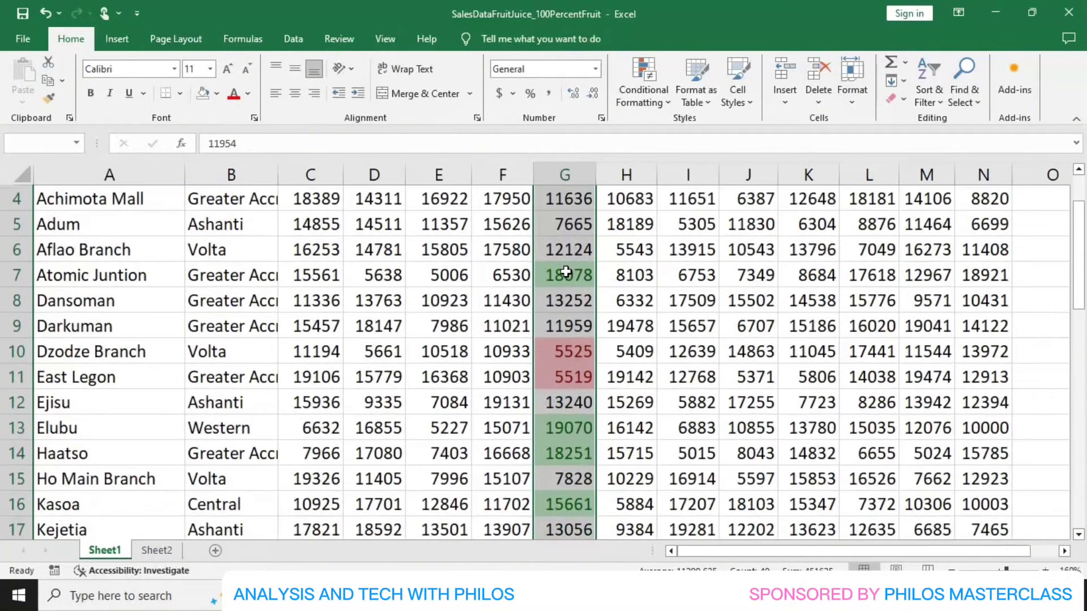
scroll(566, 272, "down", 4)
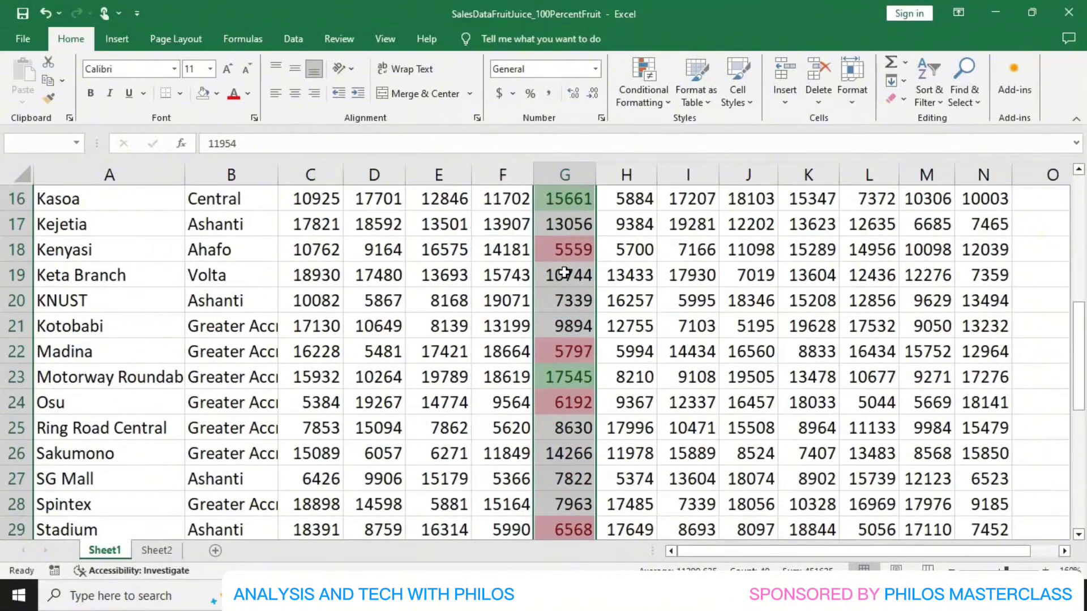
scroll(564, 272, "down", 2)
scroll(565, 272, "up", 7)
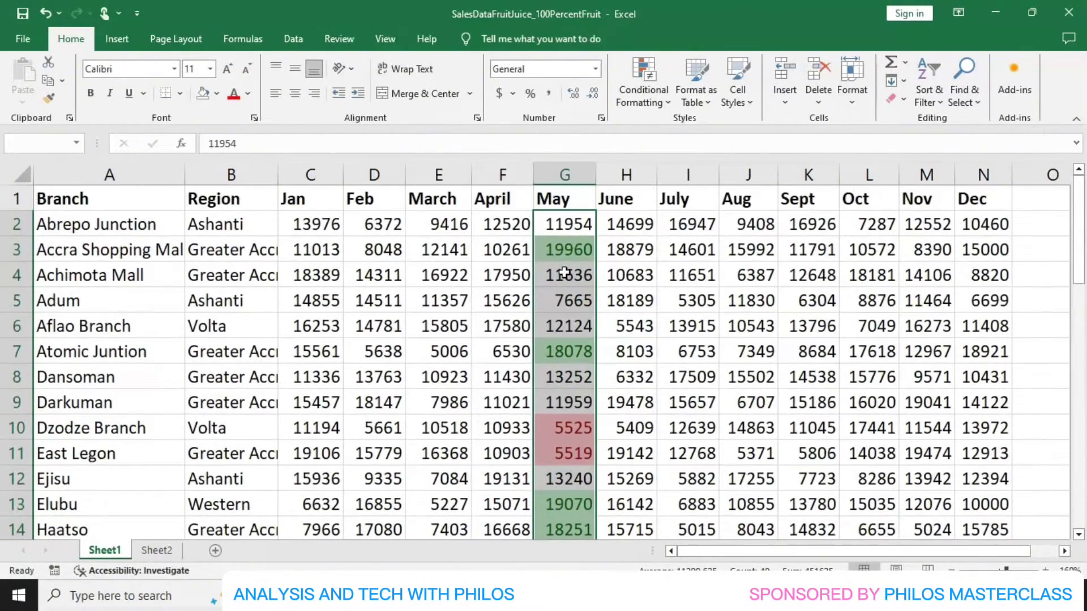
Clear the existing rules from the May sales and highlight their top 10% with Green Fill with Dark Green Text.
left_click(662, 105)
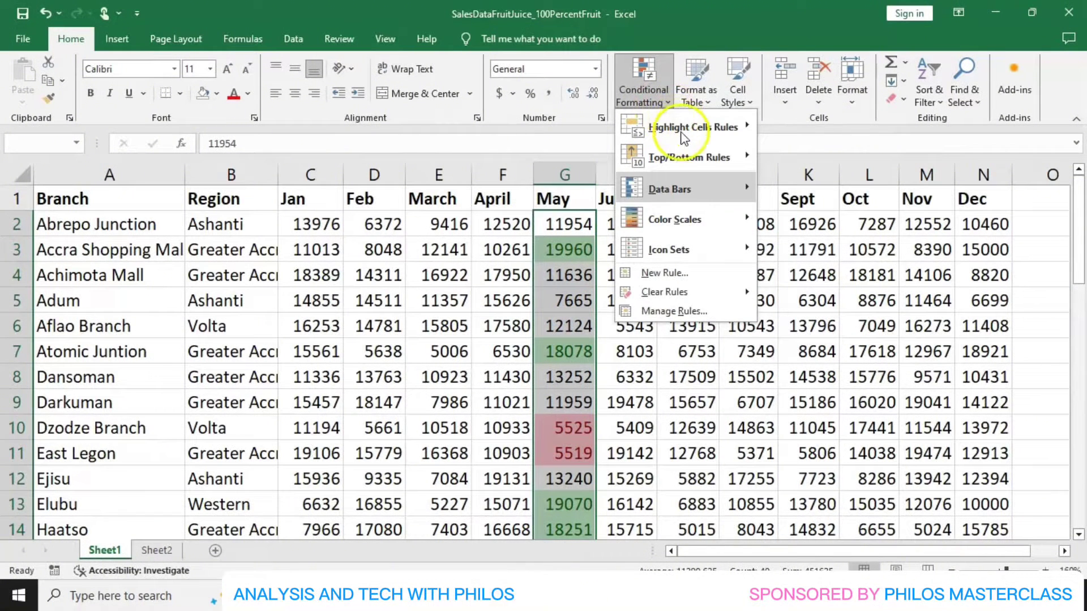
mouse_move(736, 157)
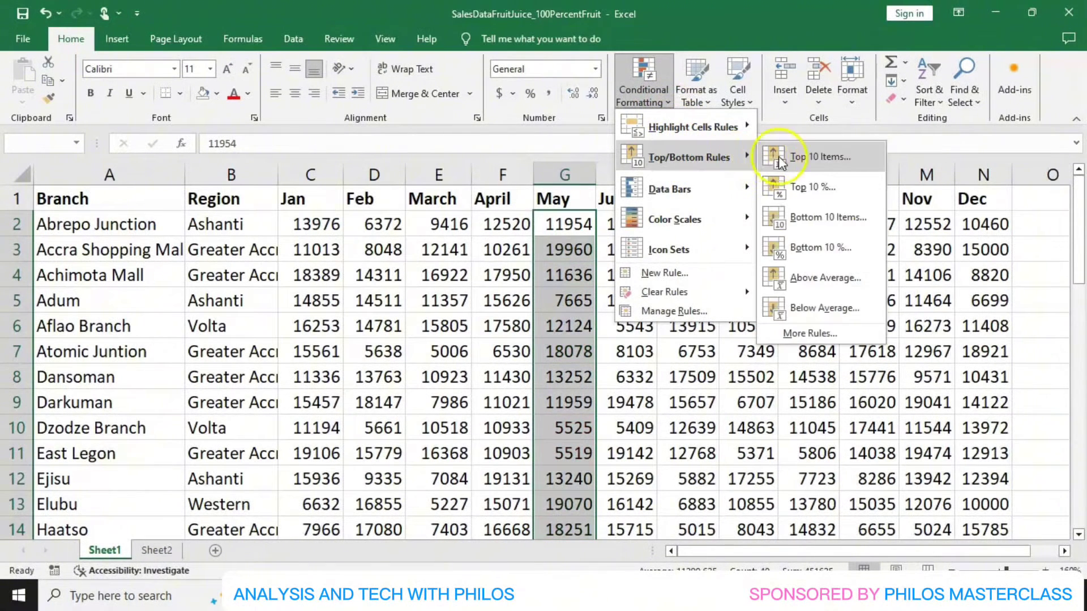
left_click(805, 190)
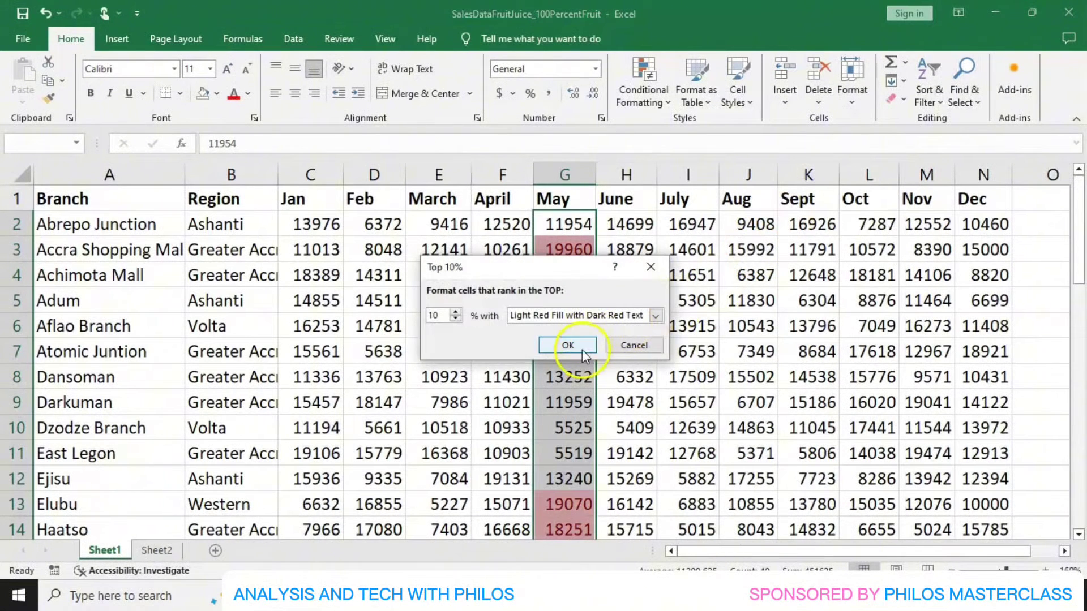
left_click(656, 315)
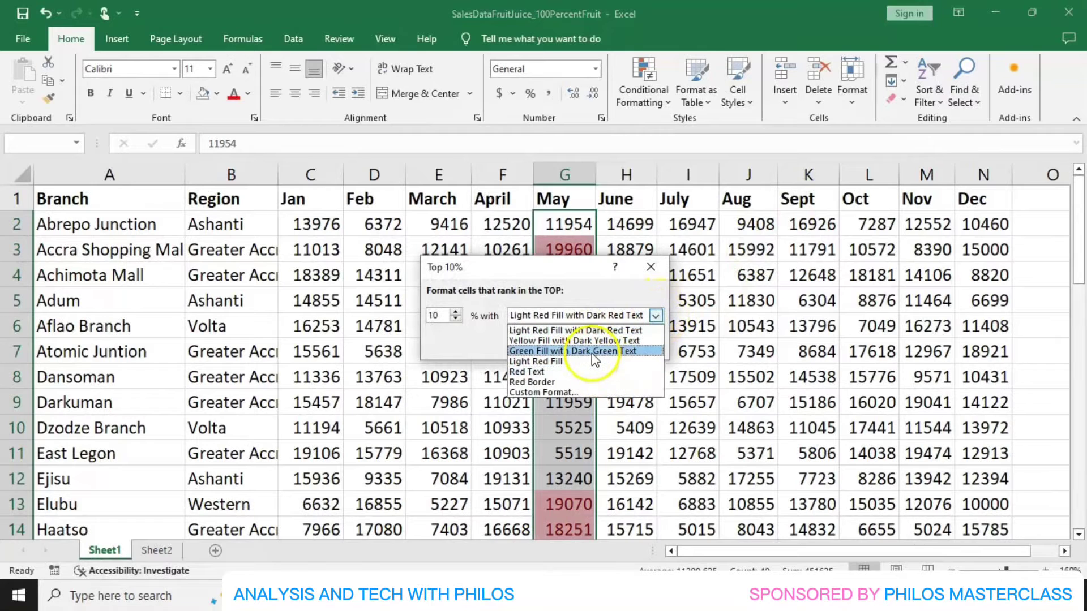
left_click(592, 353)
left_click(579, 345)
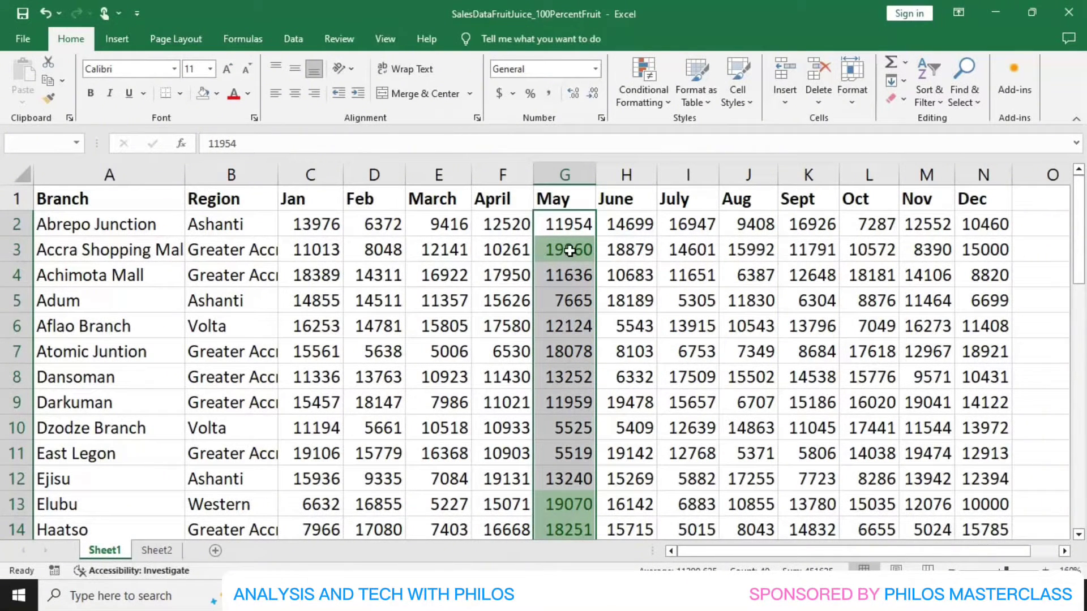
Examine which May sales are highlighted as the top 10% across the full list of branches.
scroll(565, 249, "down", 2)
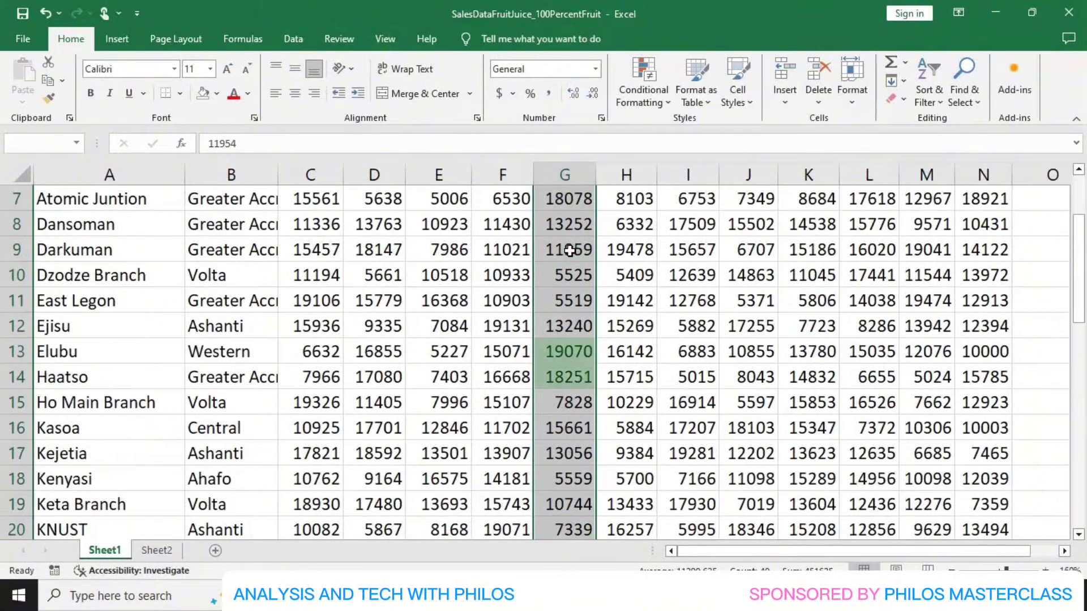
scroll(563, 249, "up", 2)
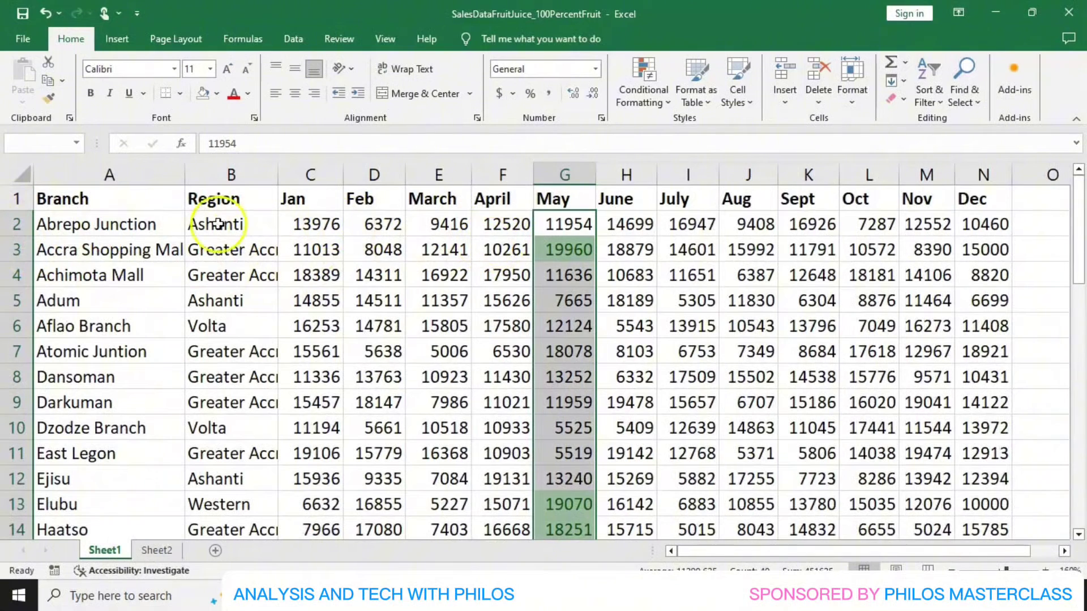
scroll(151, 224, "down", 2)
scroll(147, 238, "down", 9)
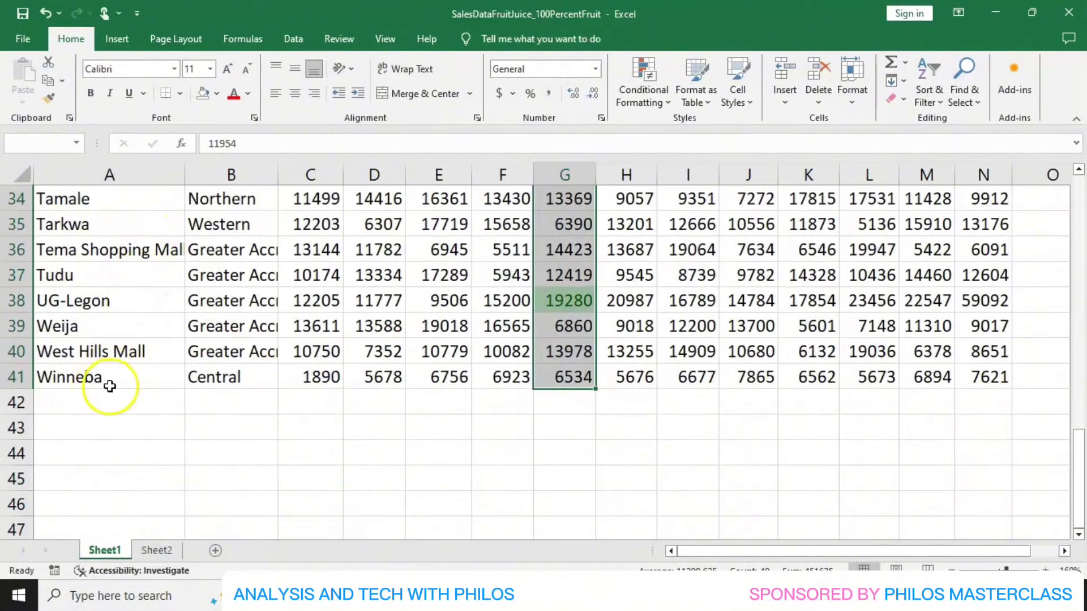
scroll(101, 377, "up", 11)
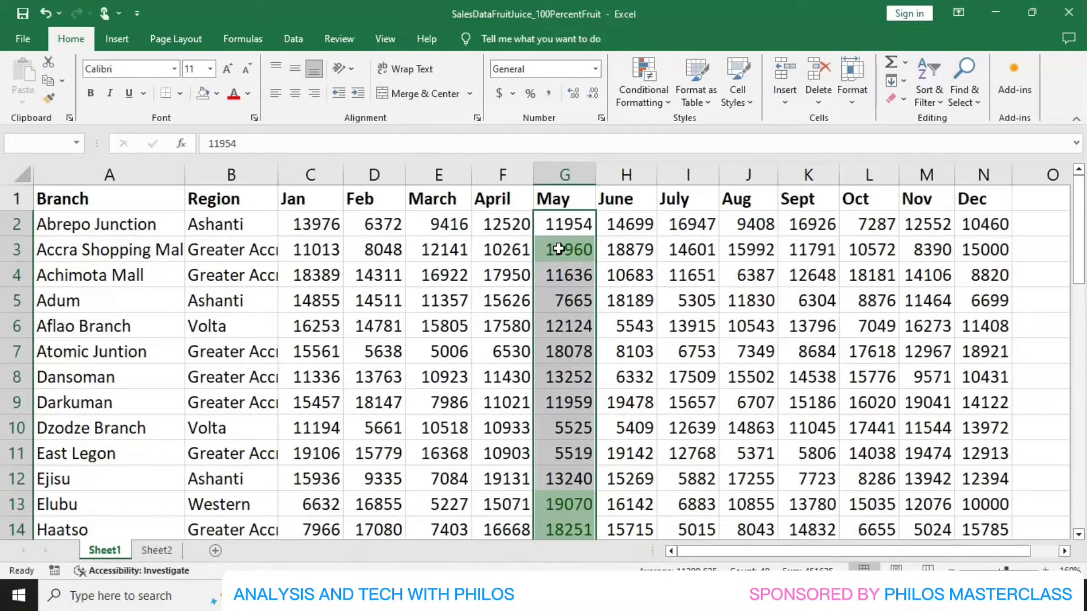
right_click(558, 250)
scroll(557, 251, "down", 2)
scroll(557, 251, "down", 7)
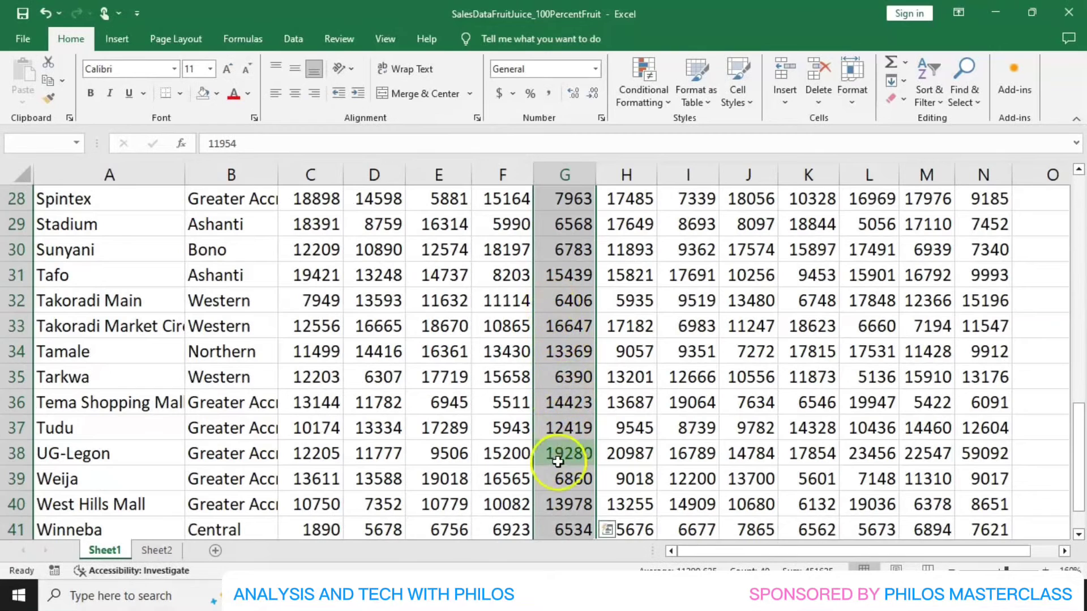
scroll(562, 462, "down", 1)
scroll(555, 447, "up", 10)
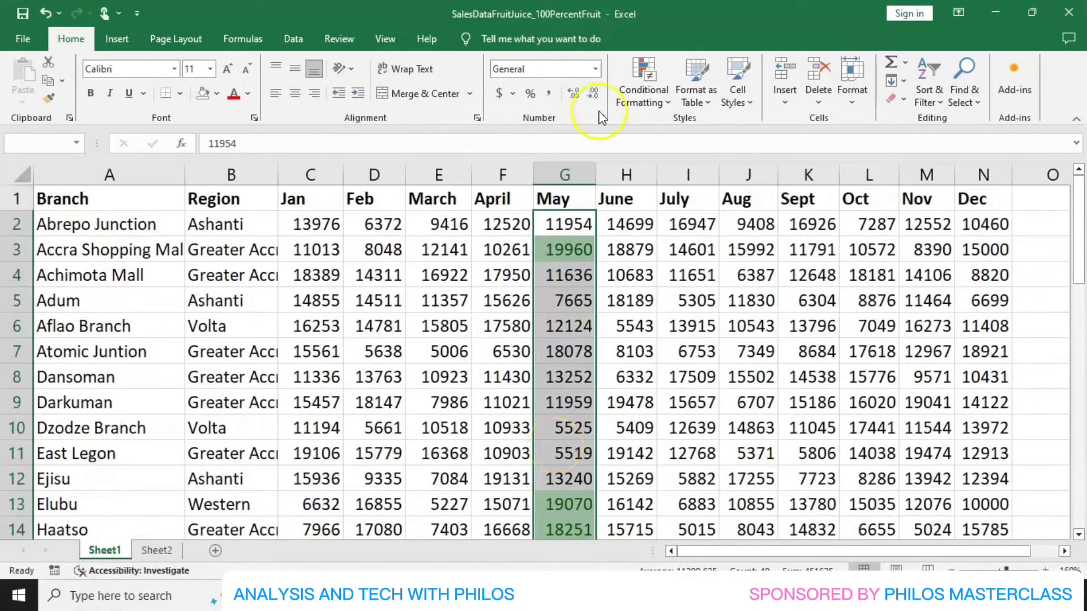
Highlight the bottom 10% of the May sales with Light Red Fill with Dark Red Text and review the column.
left_click(661, 103)
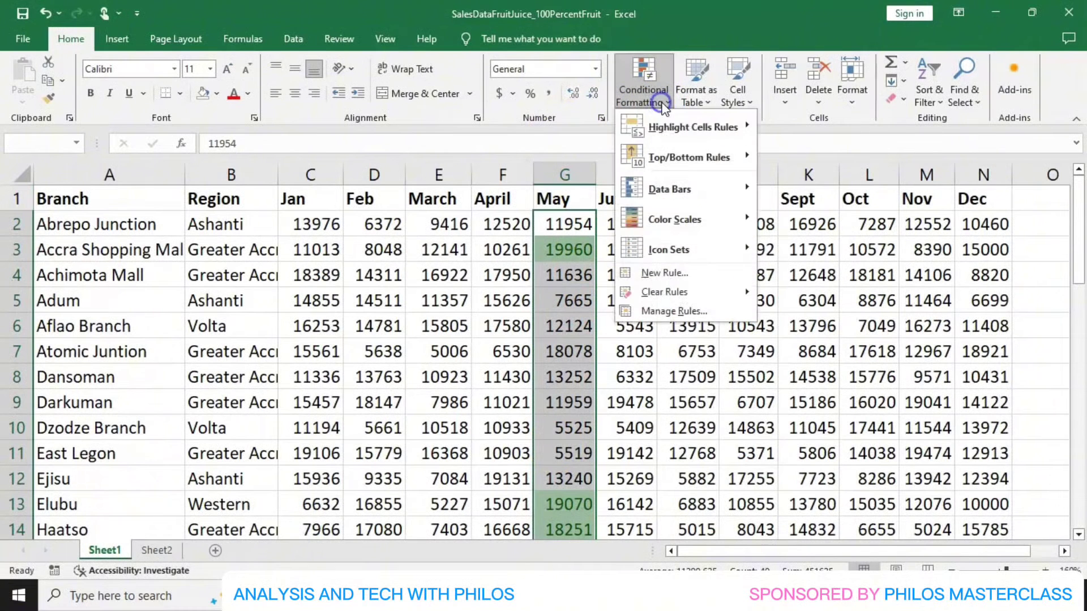
mouse_move(727, 155)
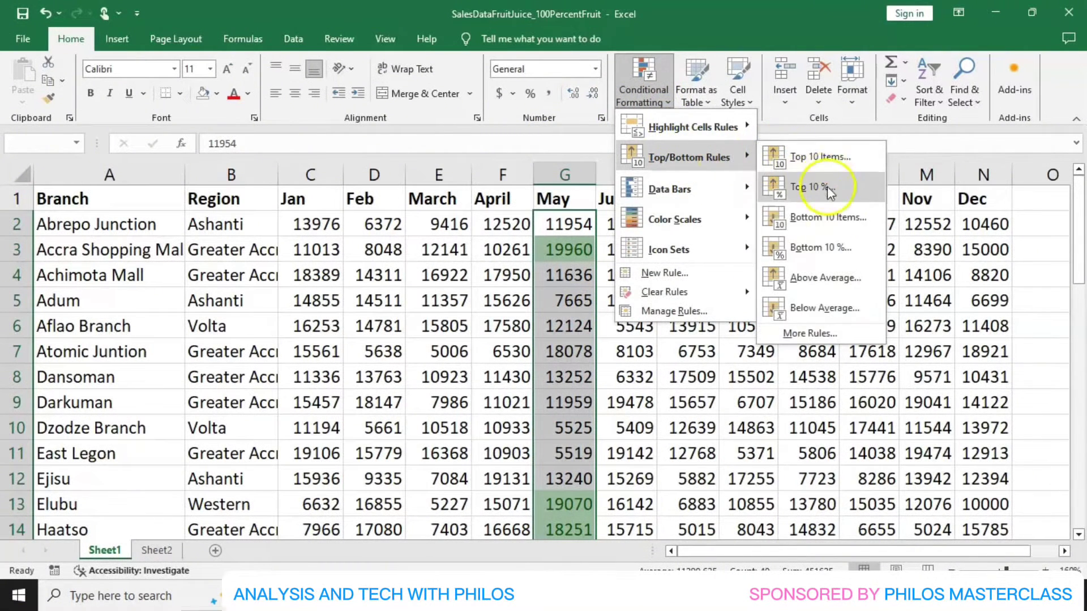
left_click(820, 247)
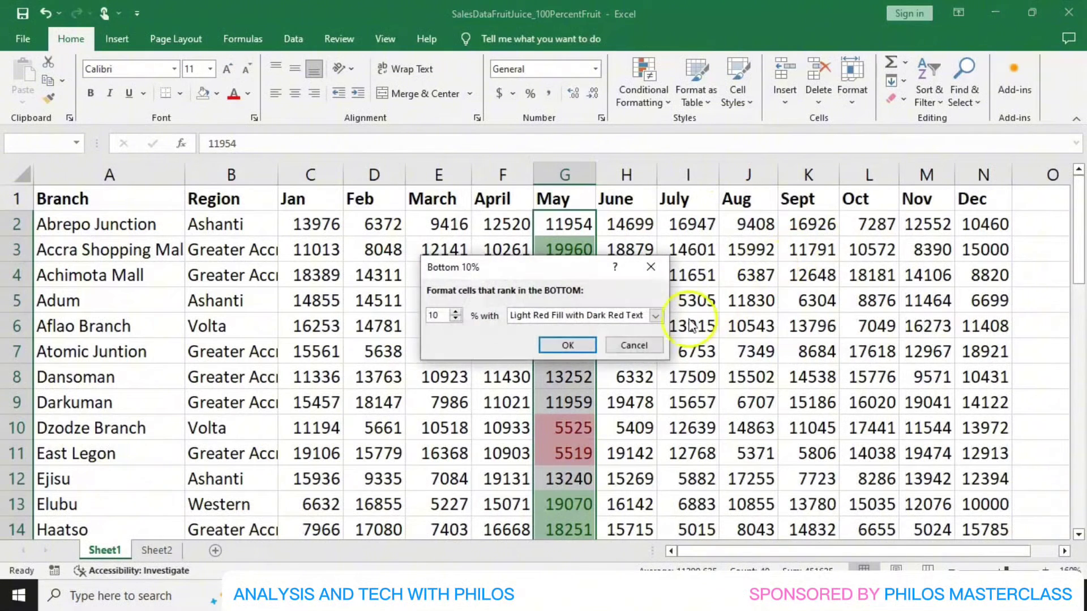
left_click(565, 345)
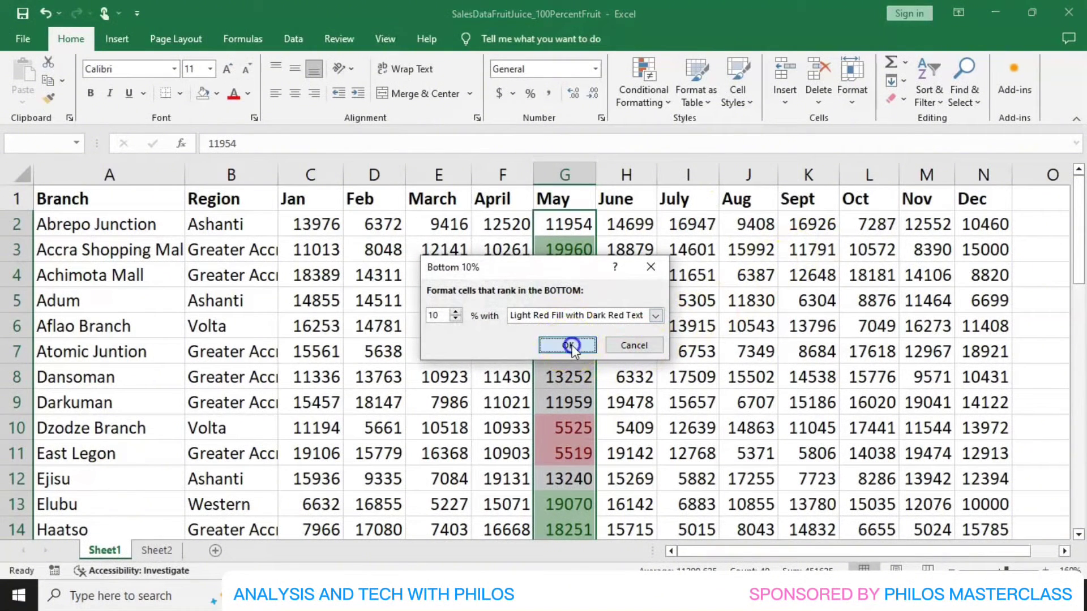
scroll(567, 305, "down", 3)
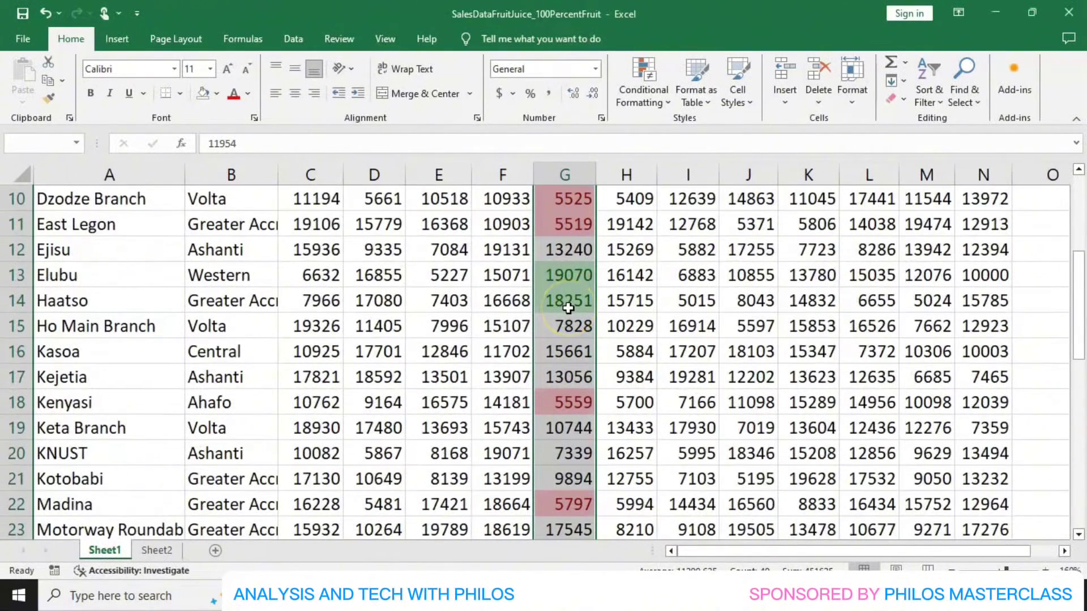
scroll(568, 307, "down", 5)
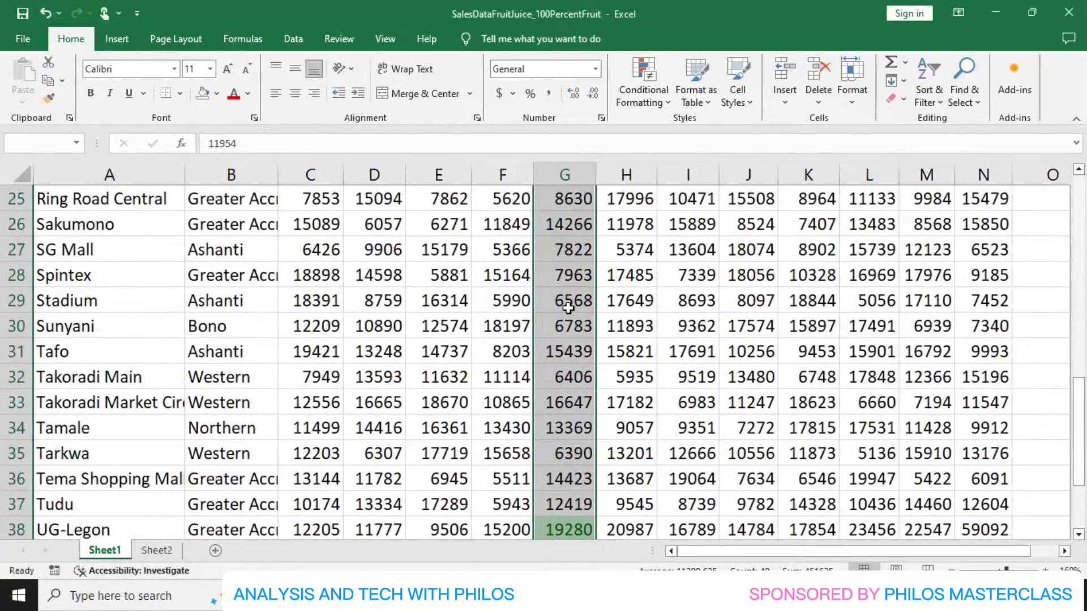
scroll(567, 307, "up", 8)
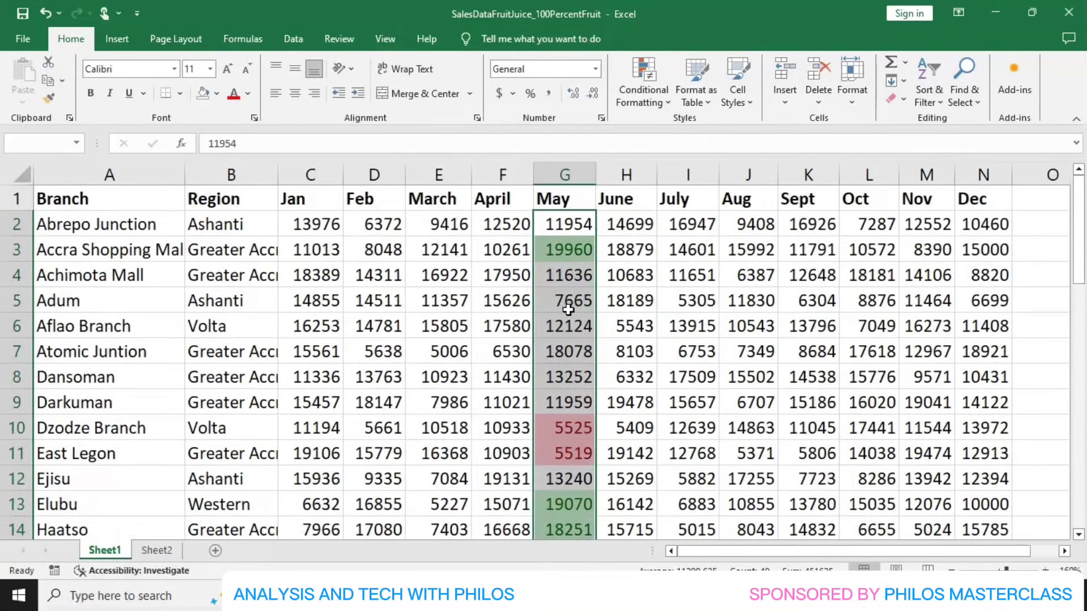
Clear the conditional formatting rules from the selected May sales cells.
left_click(663, 105)
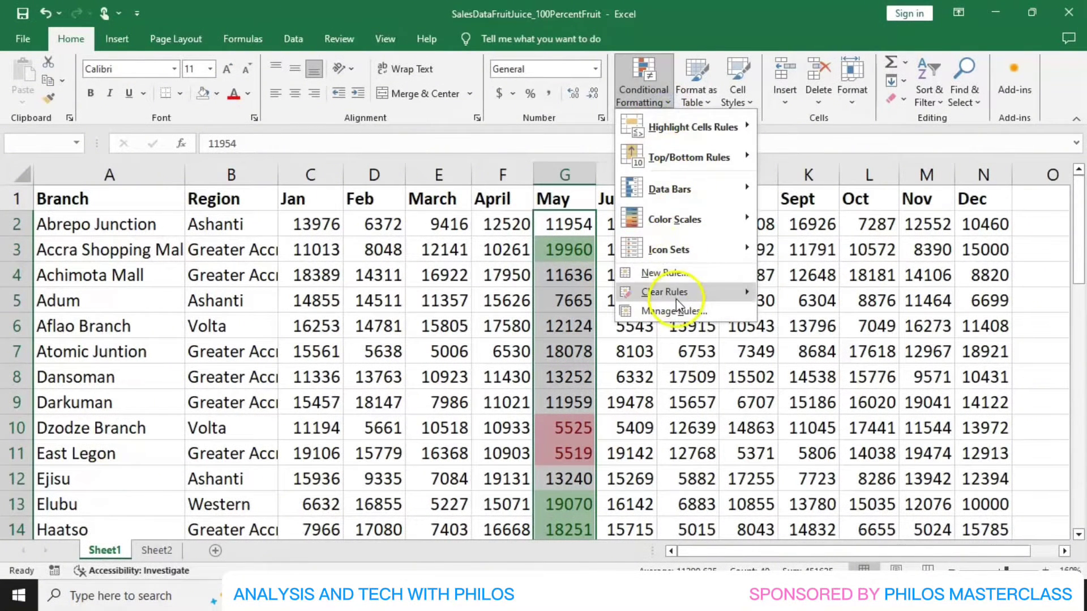
mouse_move(702, 292)
left_click(788, 294)
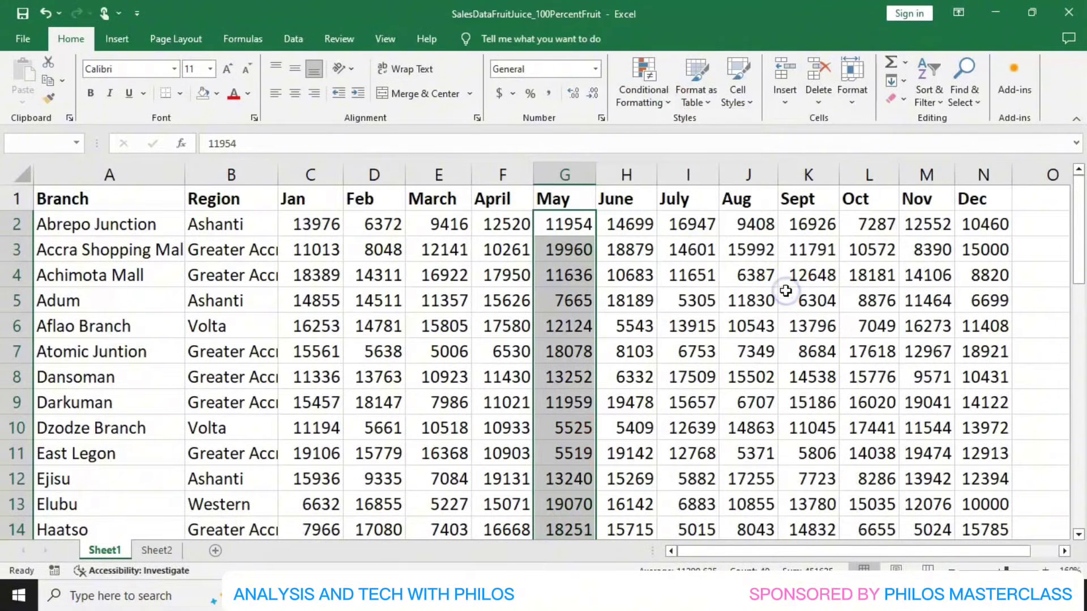
Highlight the above-average May sales with Green Fill with Dark Green Text.
left_click(668, 102)
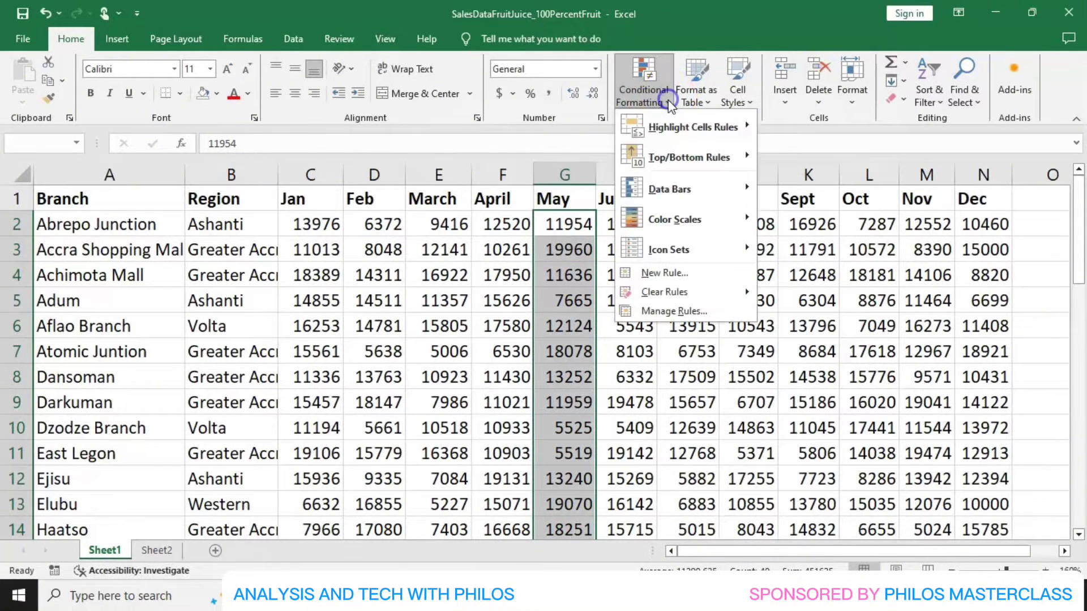
mouse_move(686, 156)
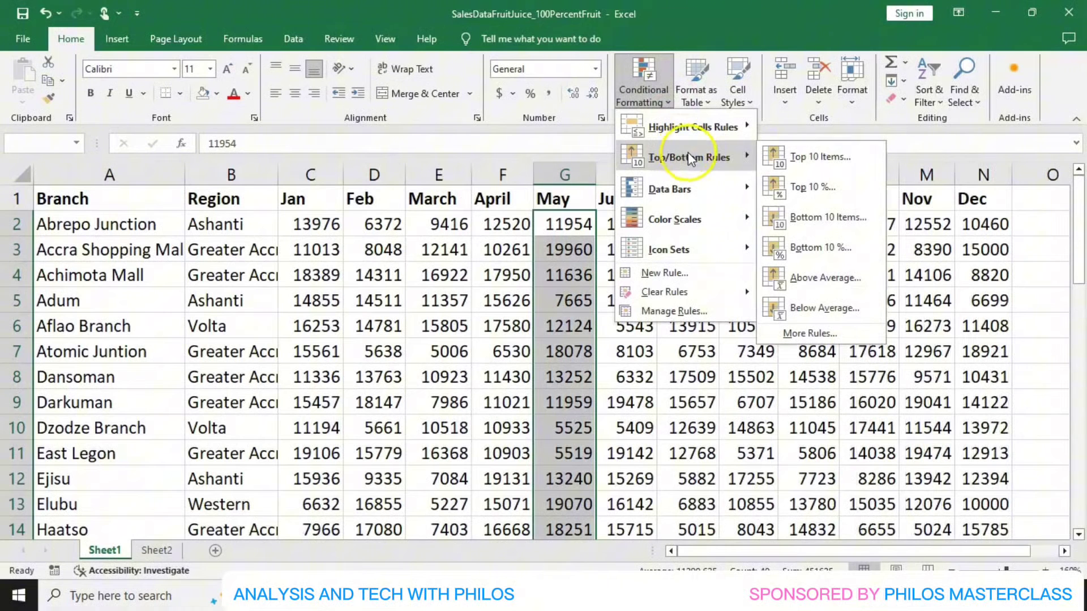
left_click(821, 280)
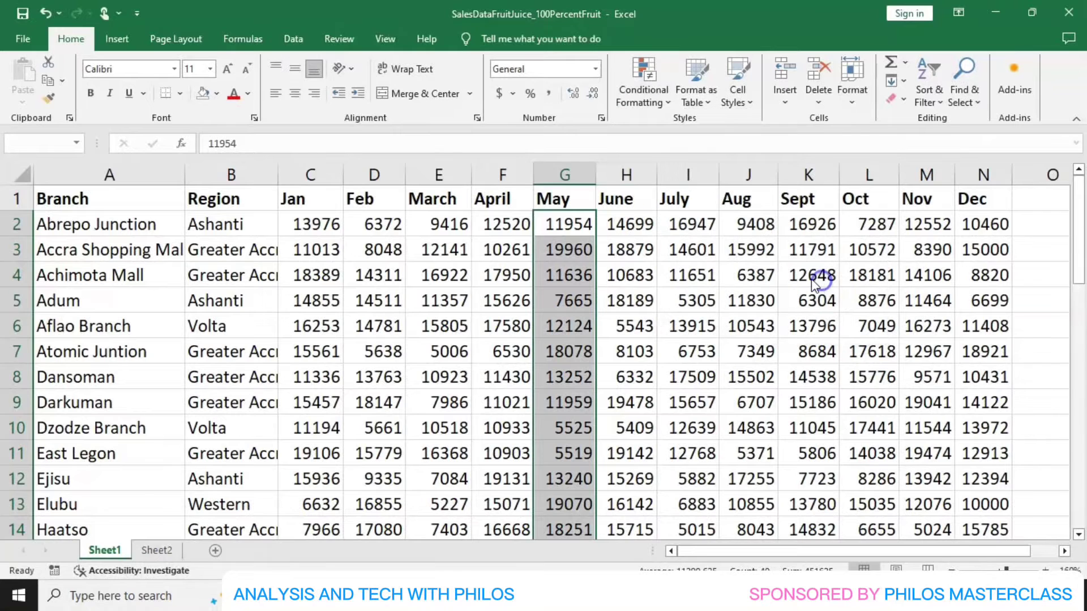
left_click(674, 316)
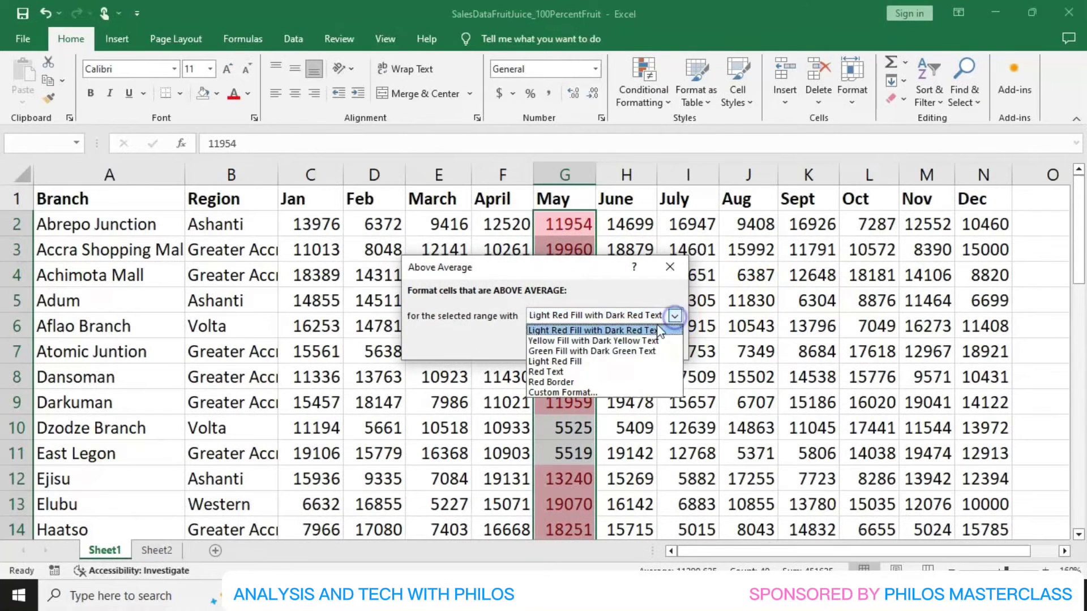
left_click(602, 351)
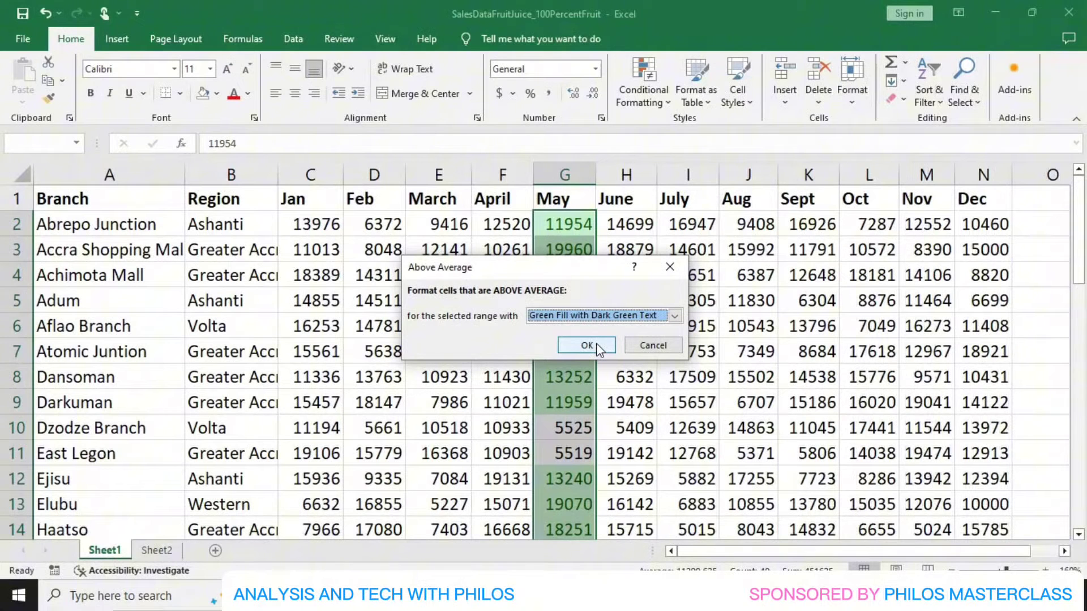
left_click(586, 345)
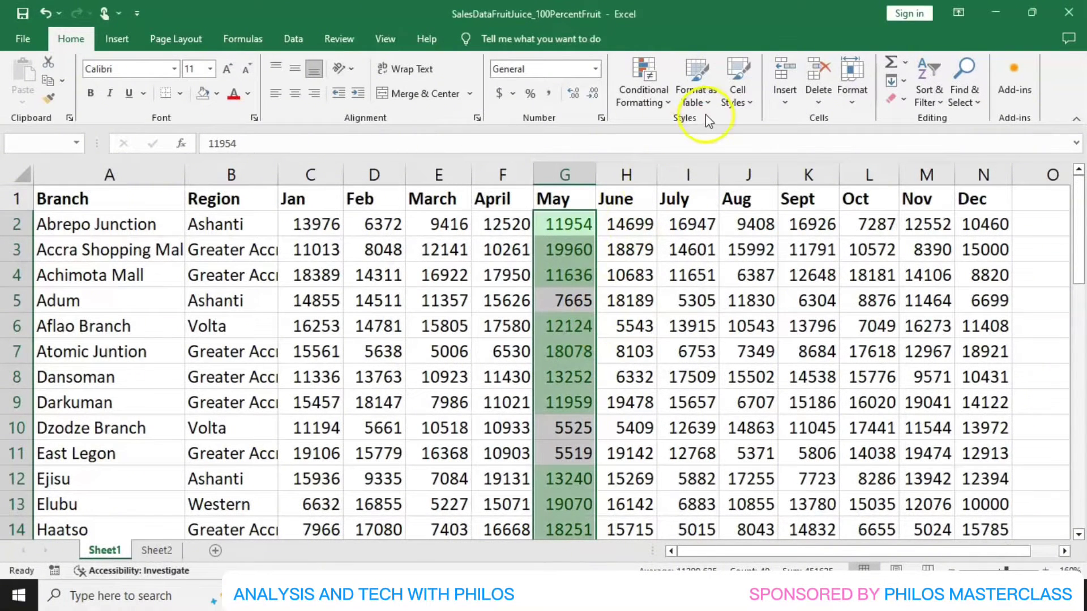
Highlight the below-average May sales with Light Red Fill with Dark Red Text.
left_click(666, 103)
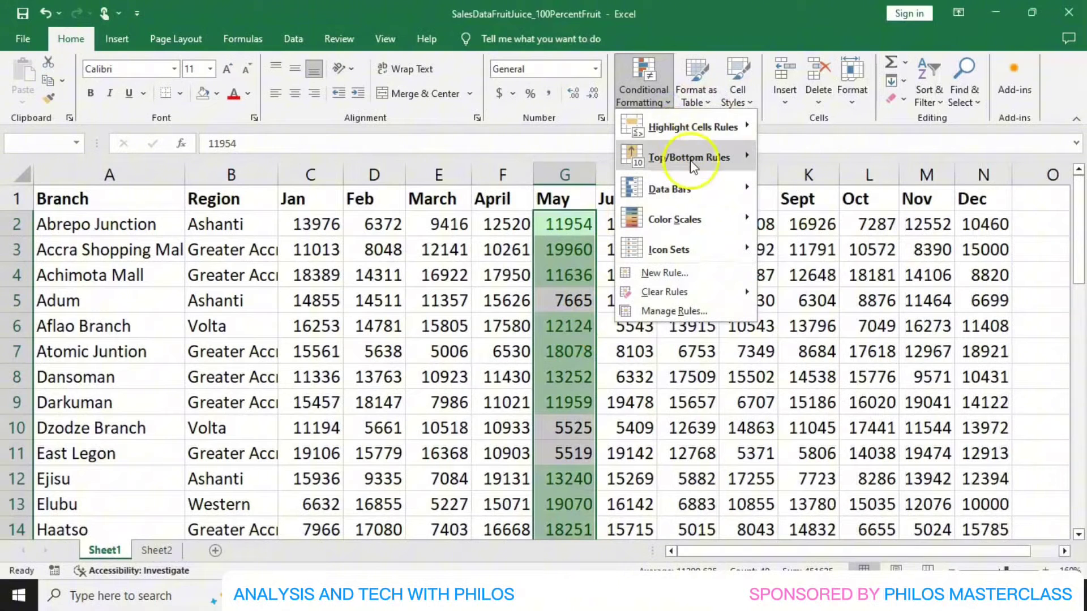
mouse_move(736, 157)
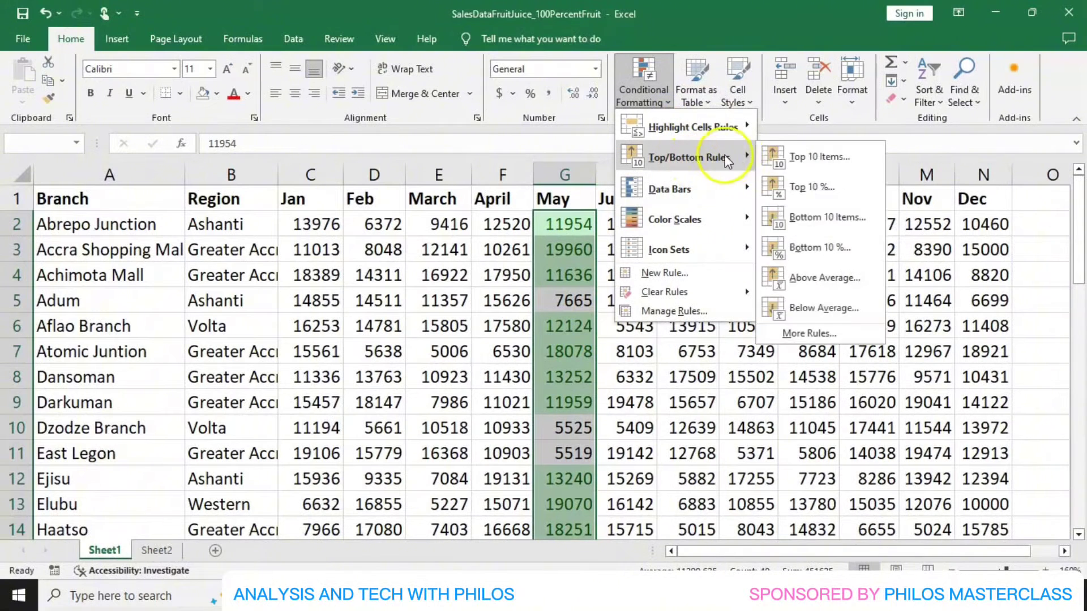
left_click(815, 308)
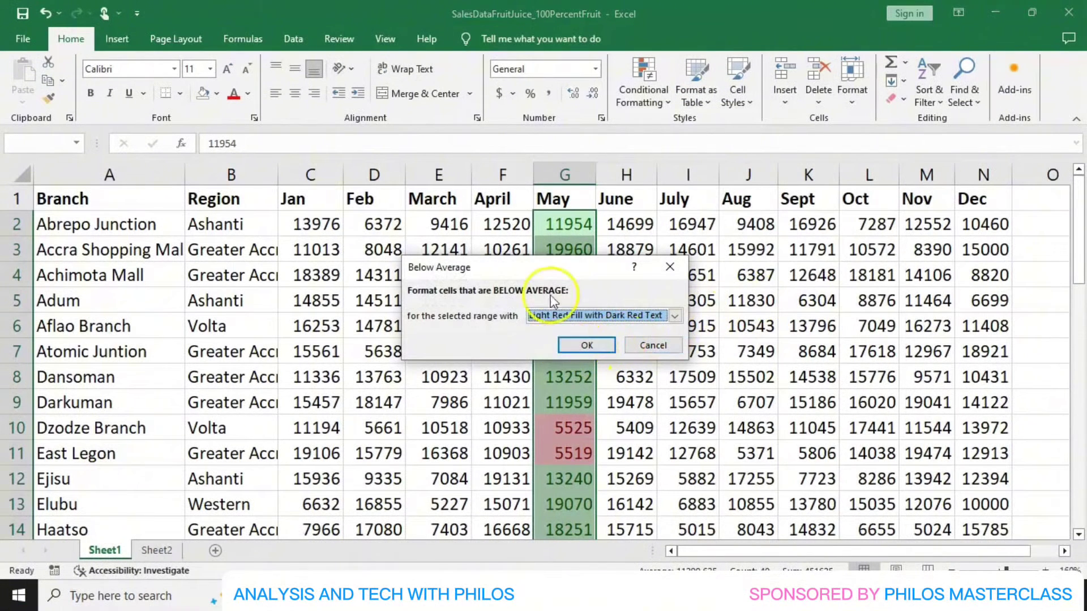
left_click(589, 346)
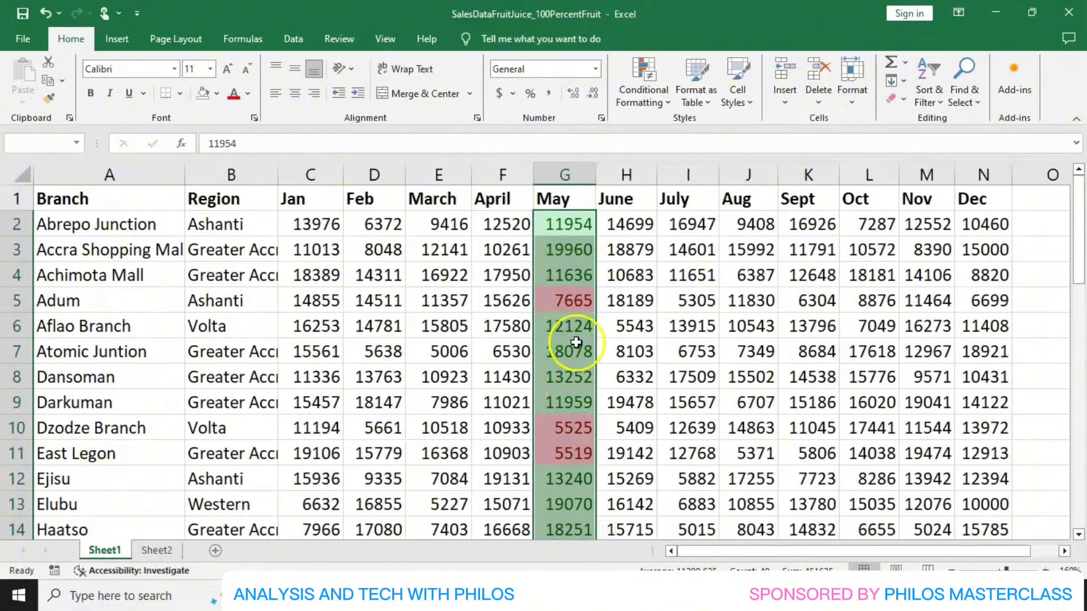
Clear the average-based rules from the selected May sales and apply solid-fill light blue data bars to them.
left_click(670, 102)
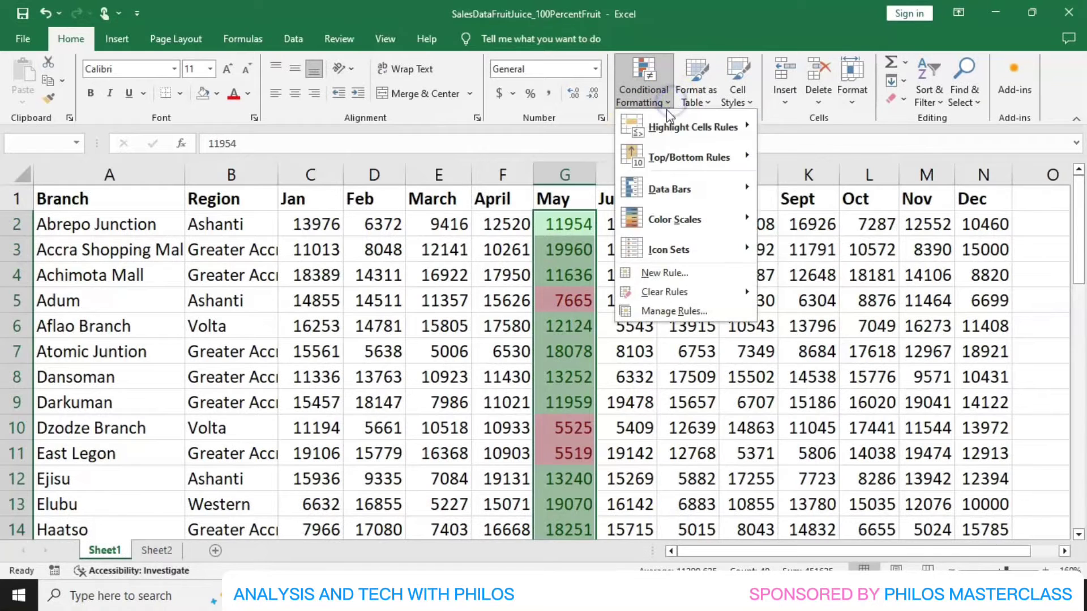
mouse_move(731, 290)
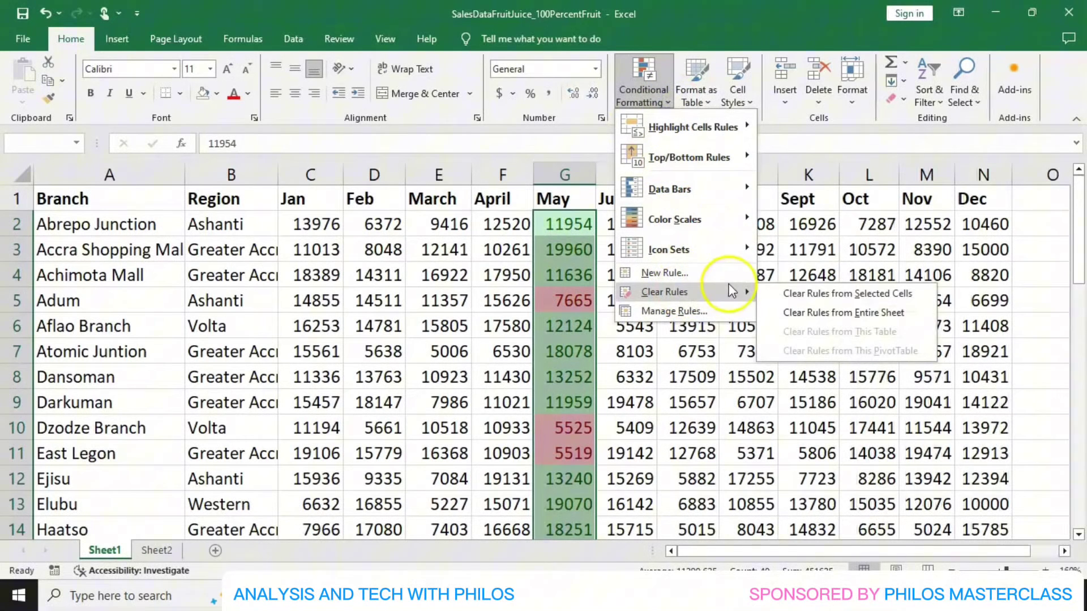
left_click(800, 293)
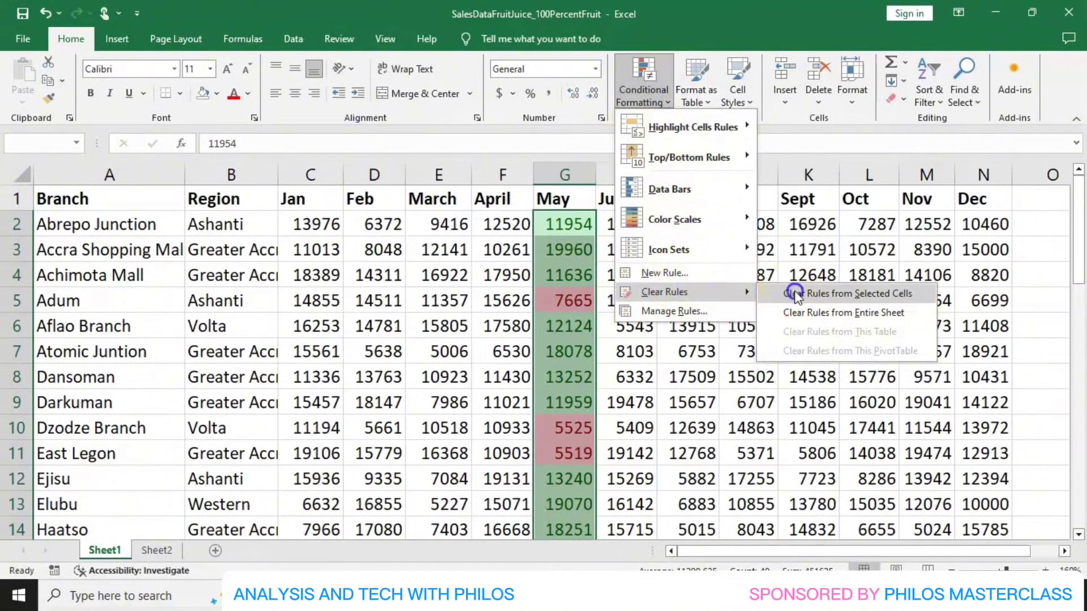
left_click(667, 109)
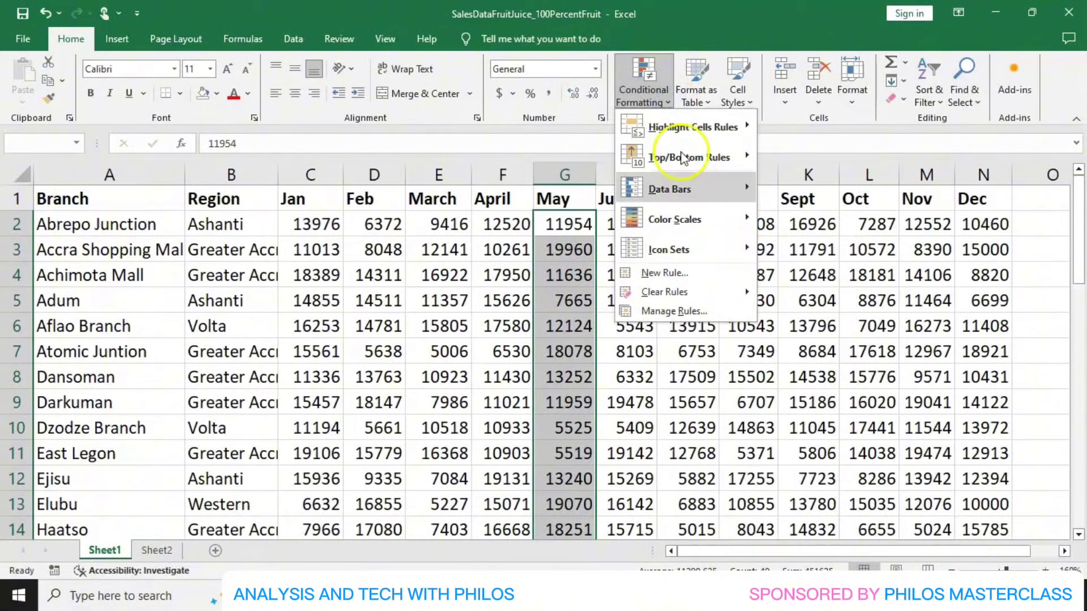
mouse_move(678, 194)
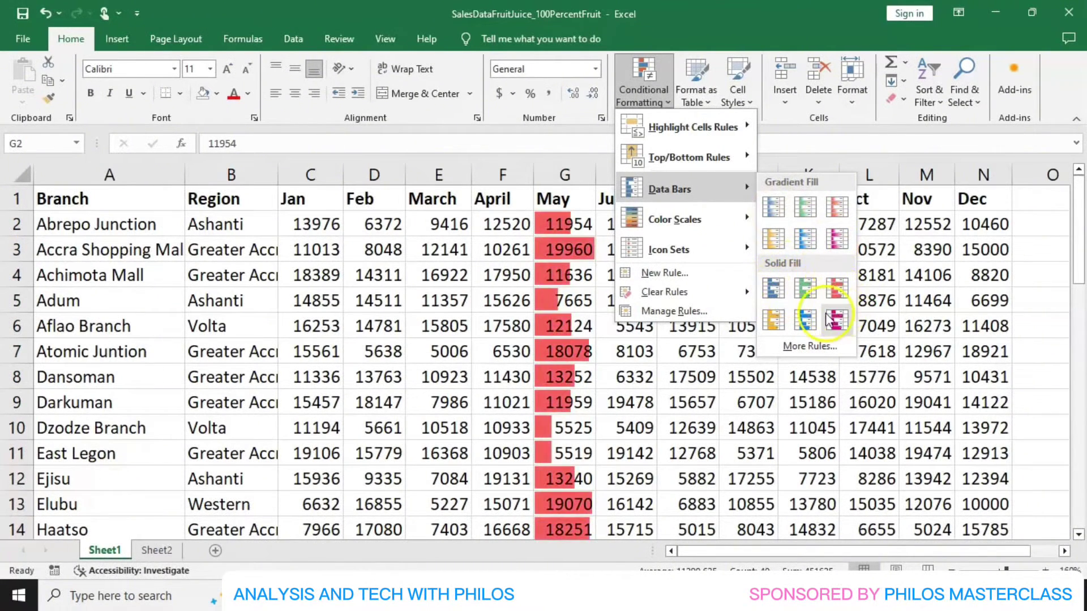
left_click(805, 321)
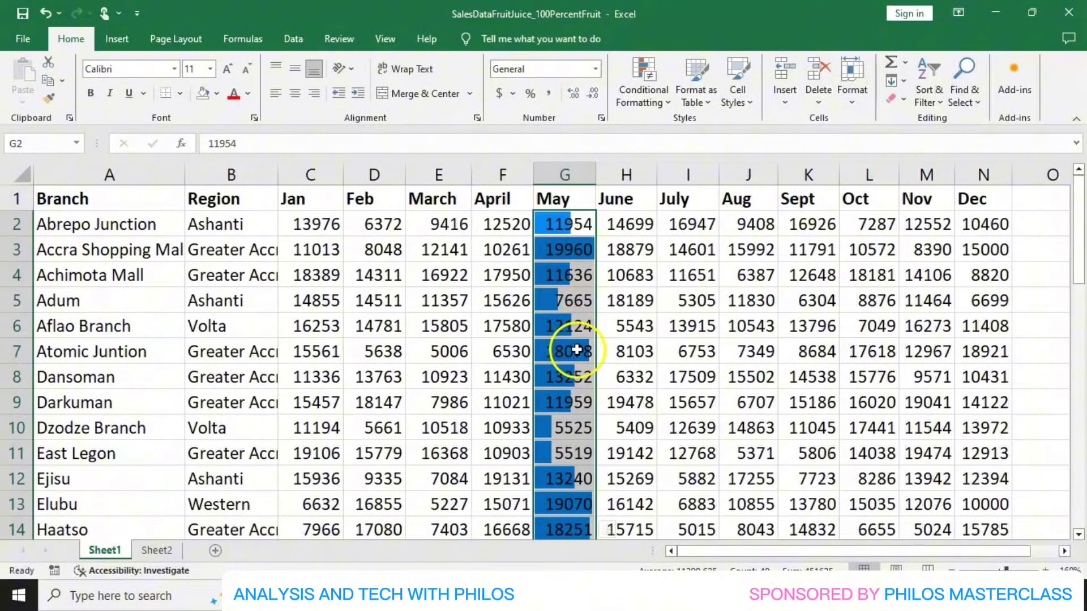
Clear the data bars from the selected May sales and apply the White-Green color scale, shading the lowest values green.
left_click(669, 105)
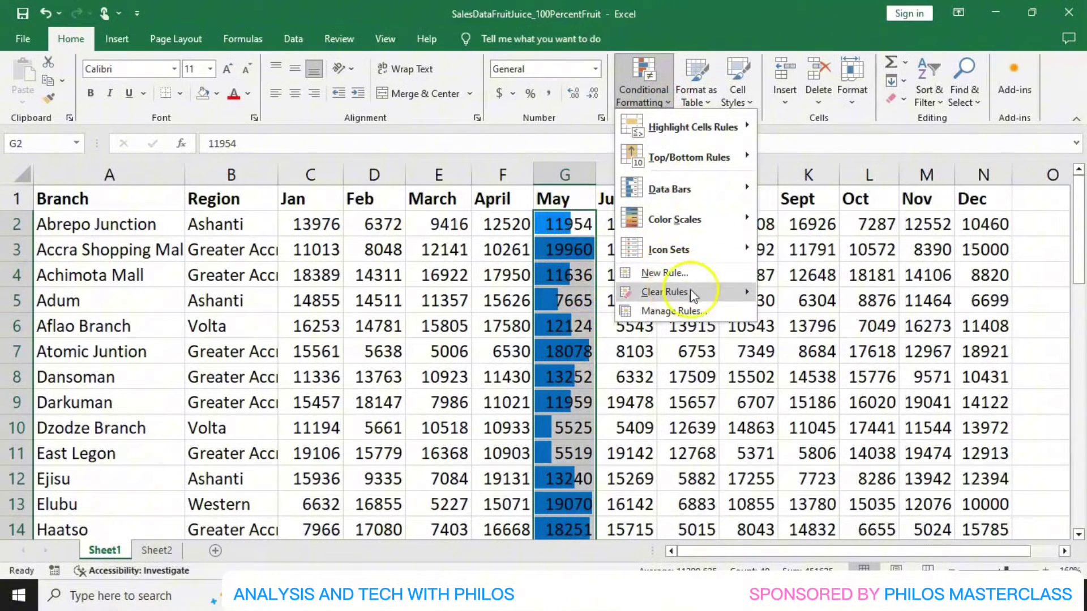
left_click(759, 290)
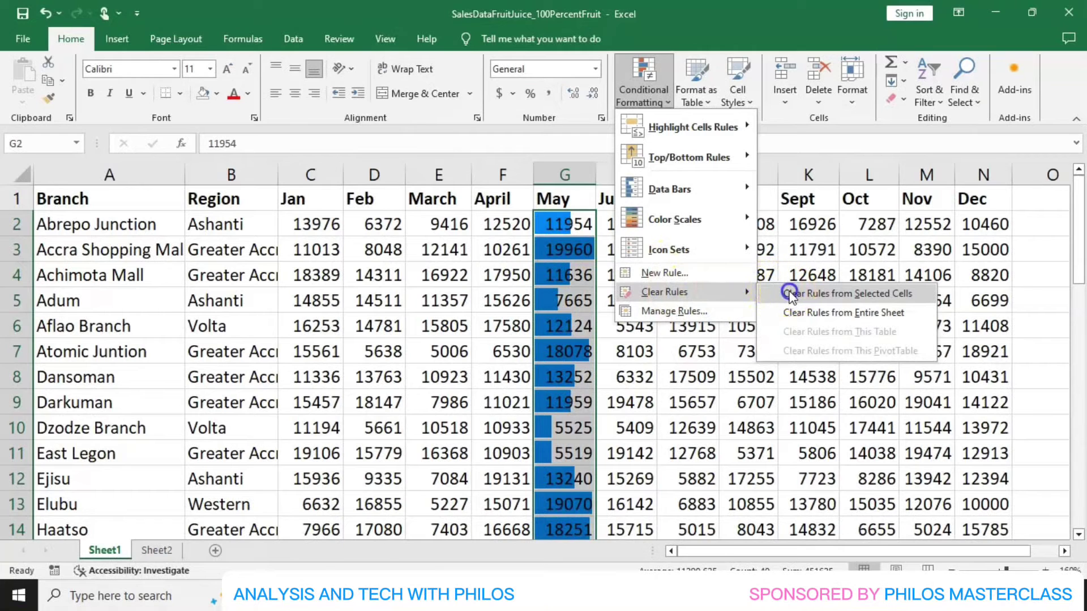
left_click(789, 293)
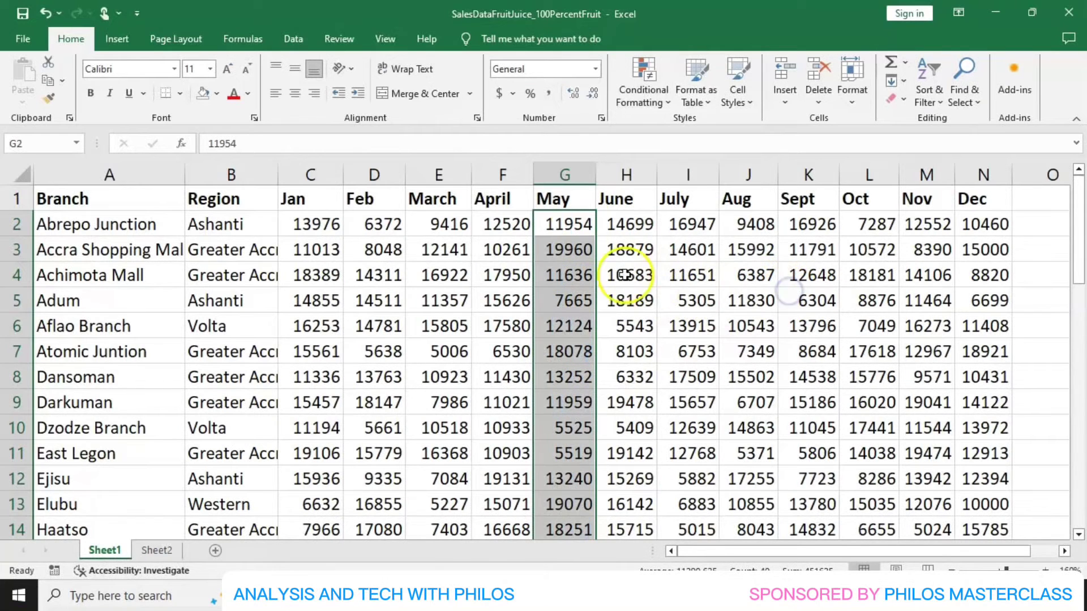
left_click(668, 102)
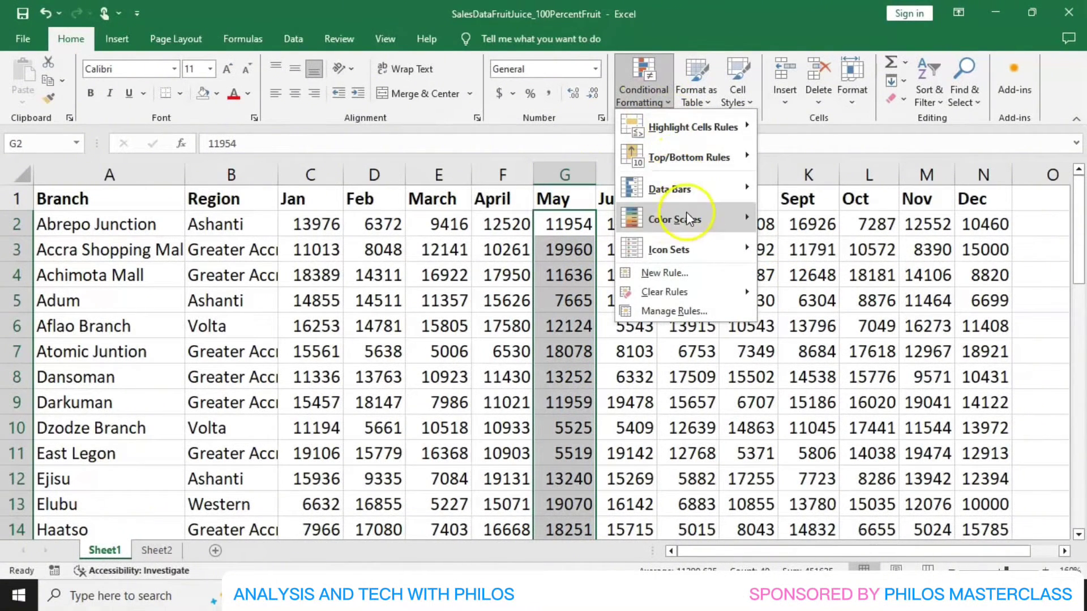
mouse_move(692, 222)
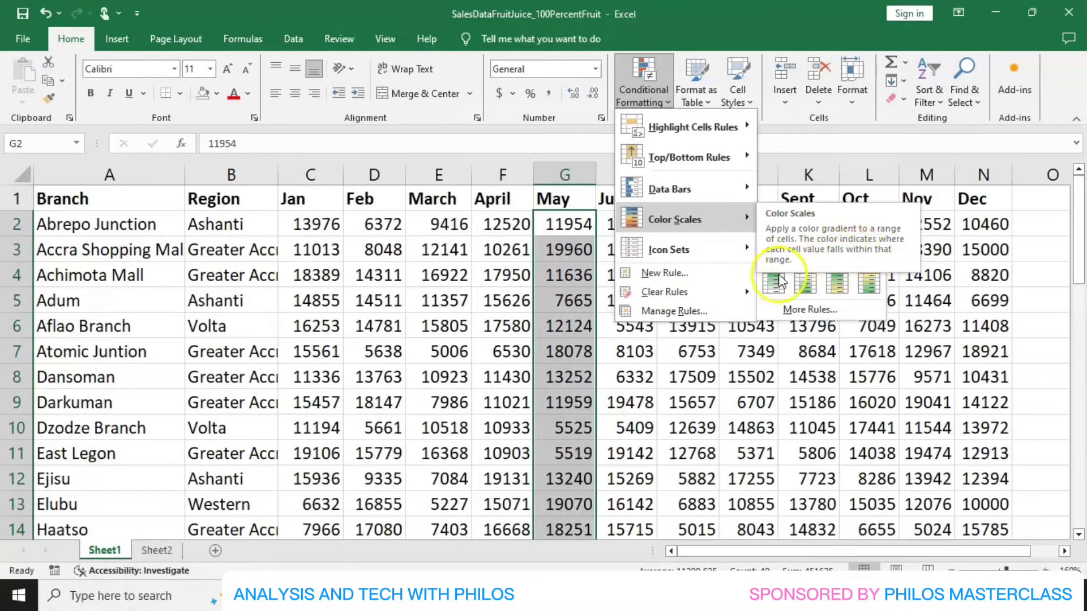
left_click(804, 282)
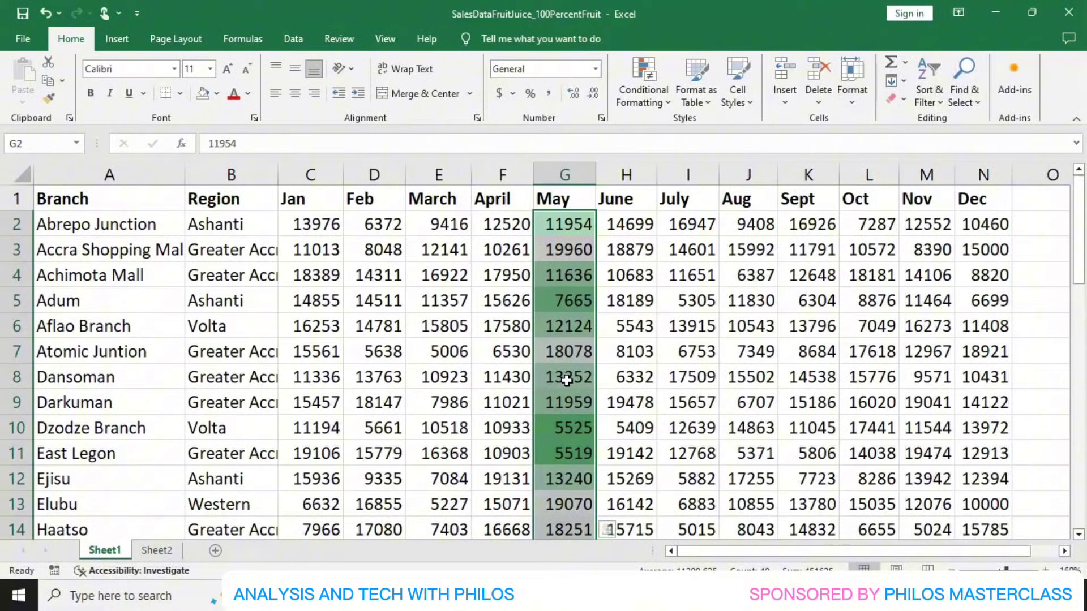
Clear the color scale from the selected May sales and widen the May column slightly.
left_click(666, 103)
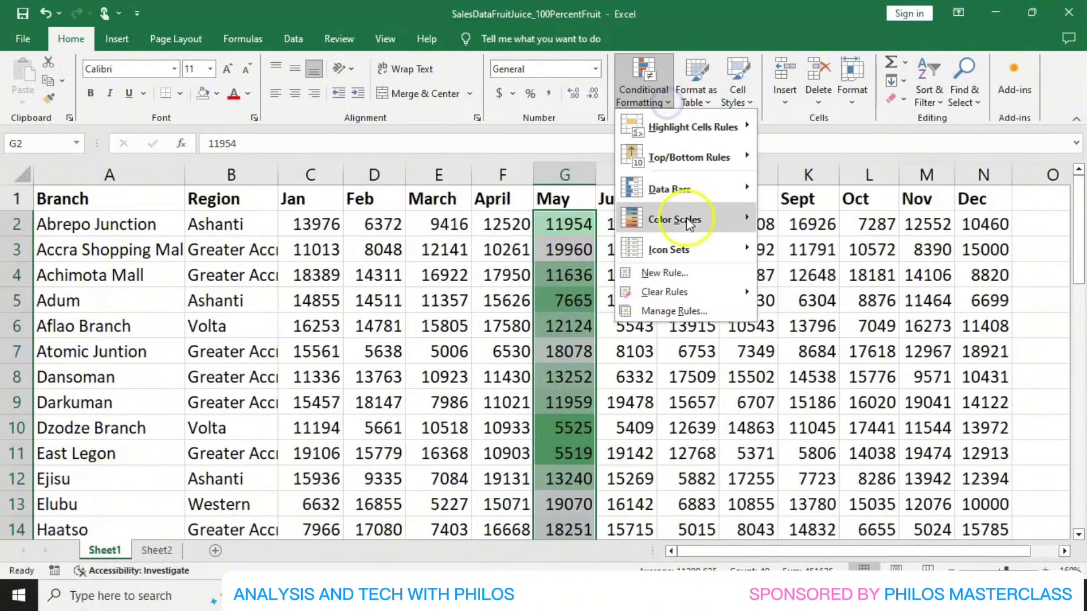
mouse_move(699, 291)
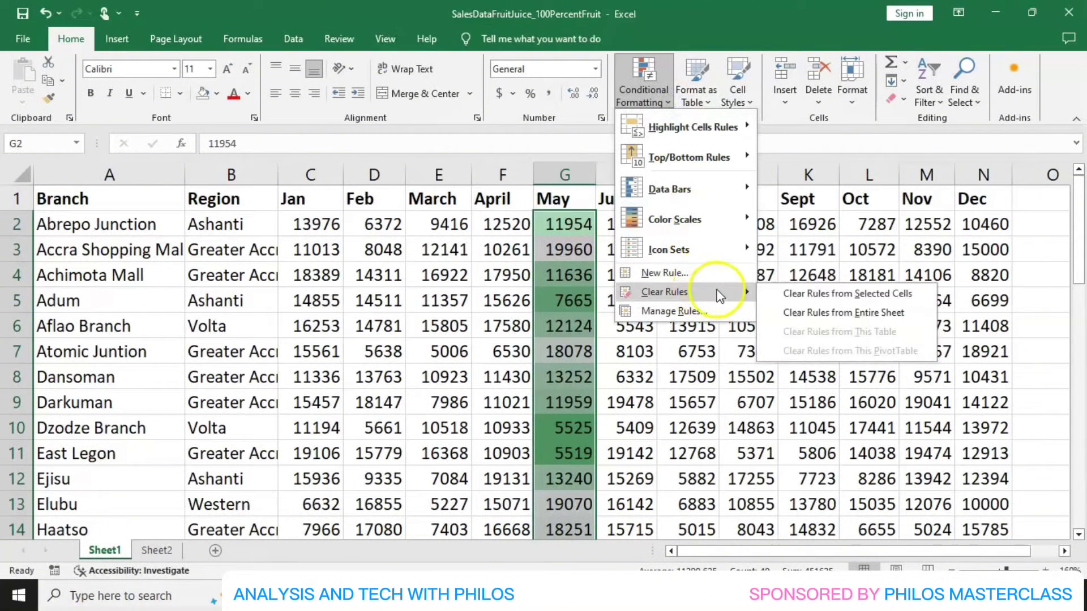
left_click(793, 293)
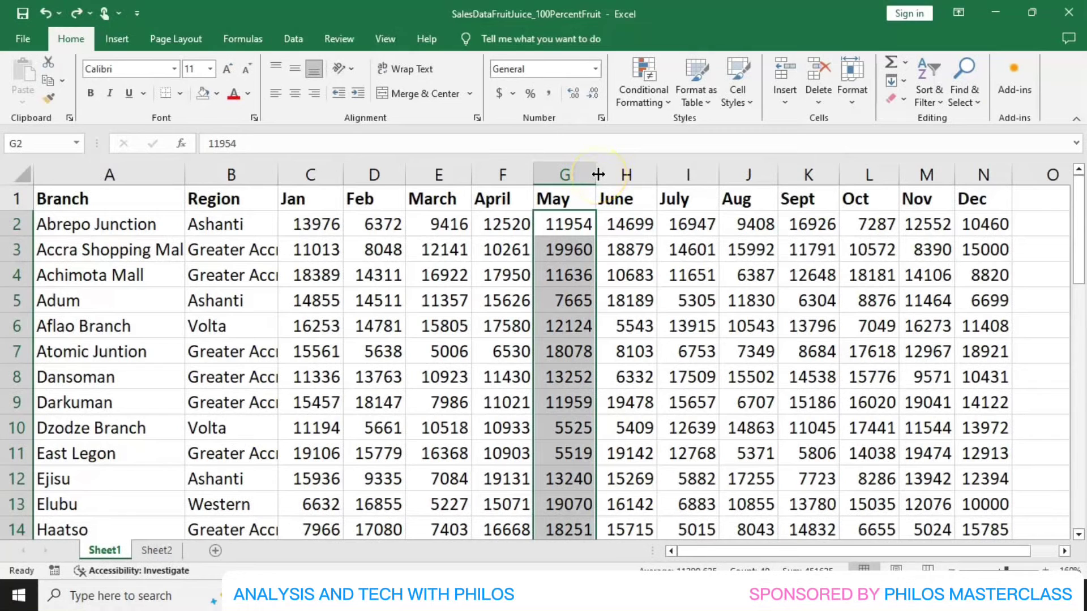
left_click_drag(597, 175, 623, 175)
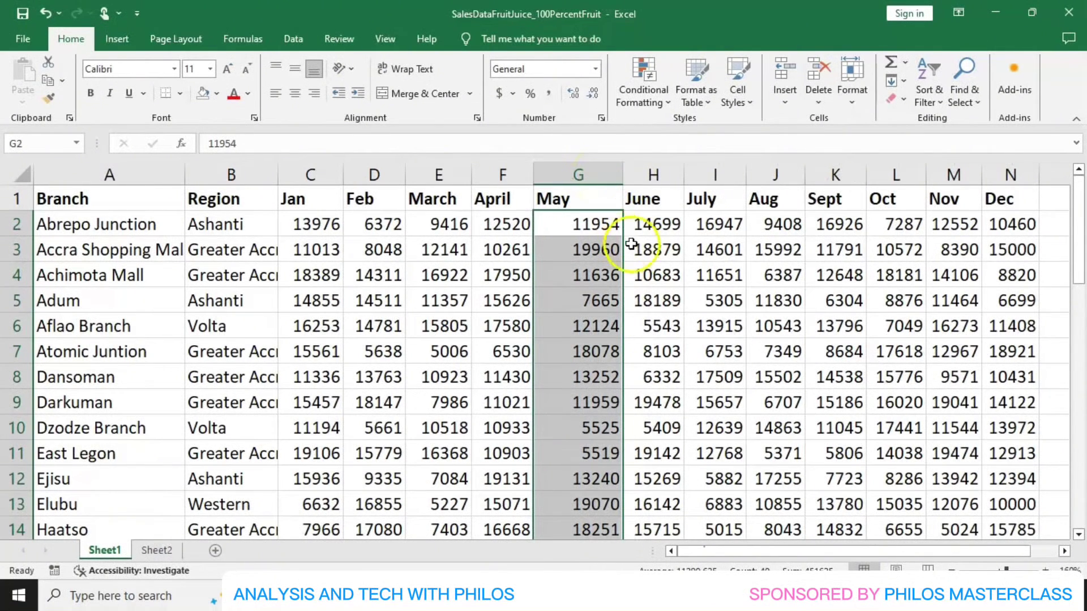
Examine the icon sets and the rule management options available for the selected May sales.
left_click(667, 105)
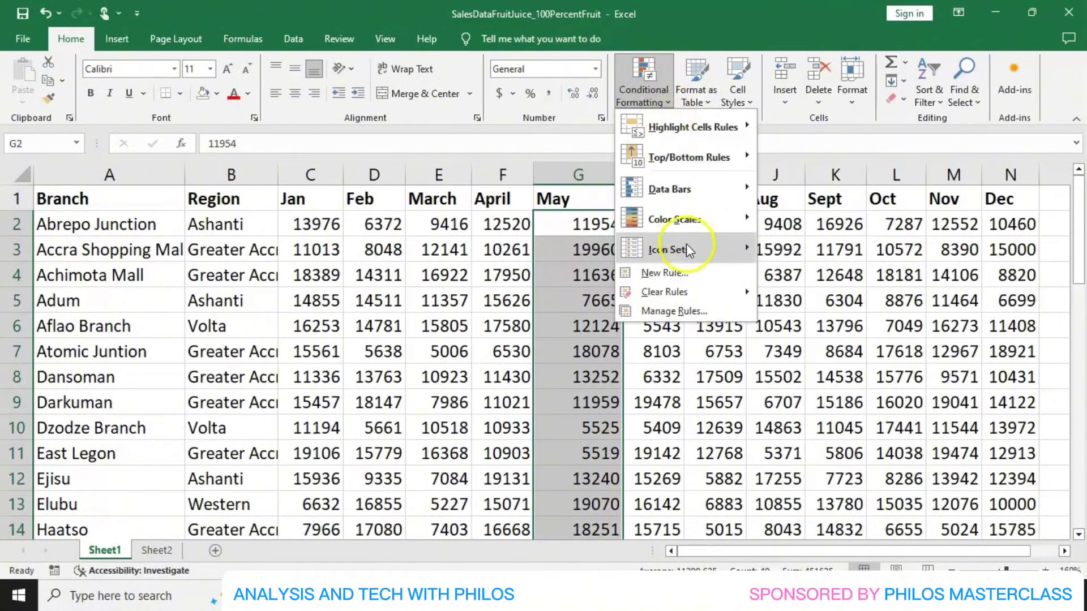
mouse_move(688, 247)
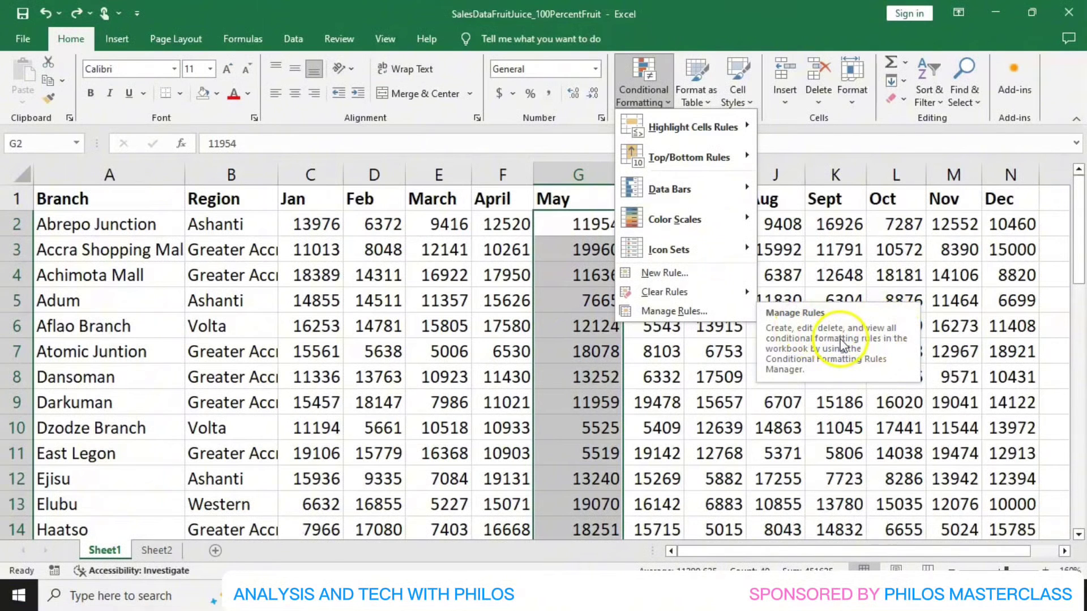
left_click(315, 228)
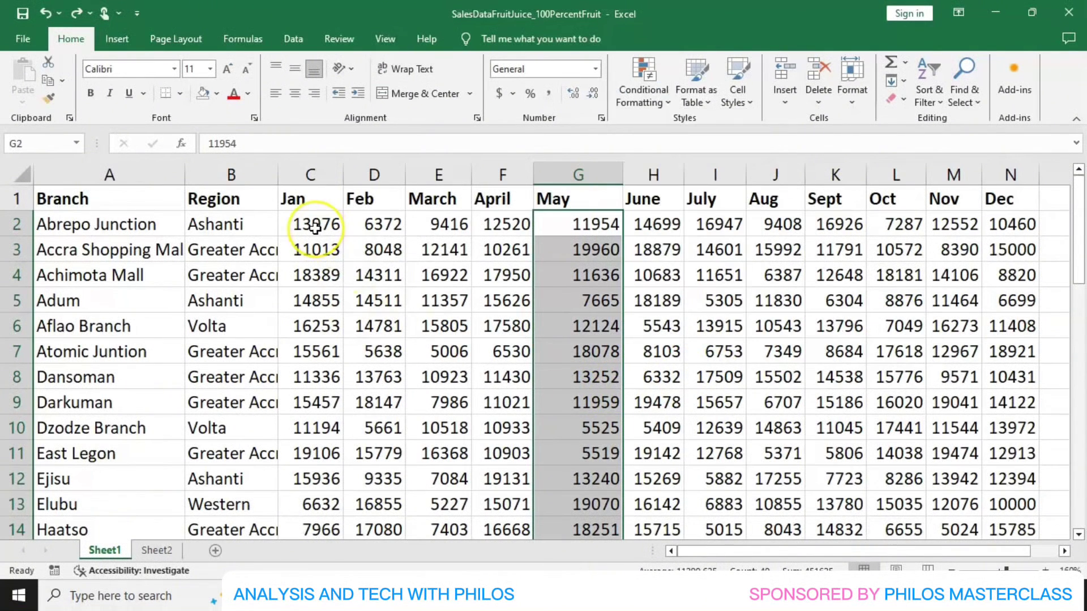
Select the sales figures of all branches from January to December, C2:N41, and release the selection by picking cell G5.
left_click(315, 228)
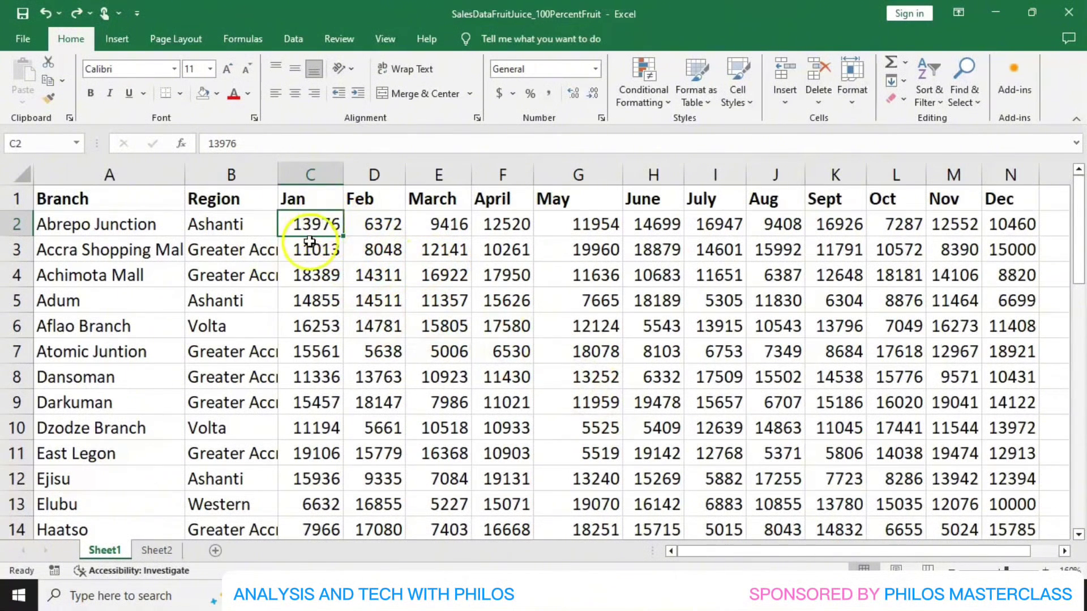
scroll(634, 317, "down", 6)
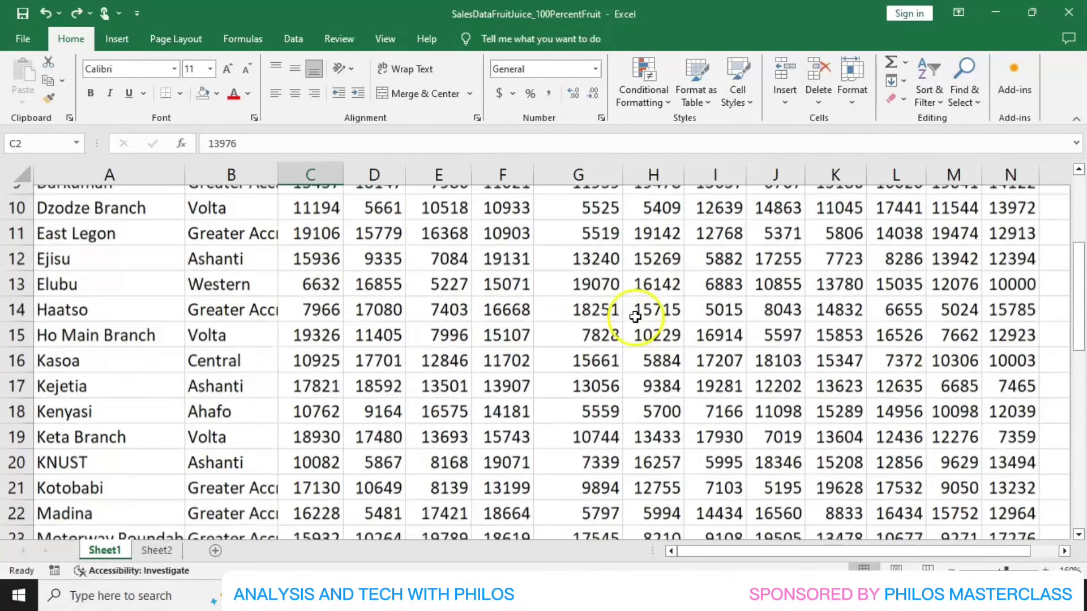
scroll(635, 317, "down", 6)
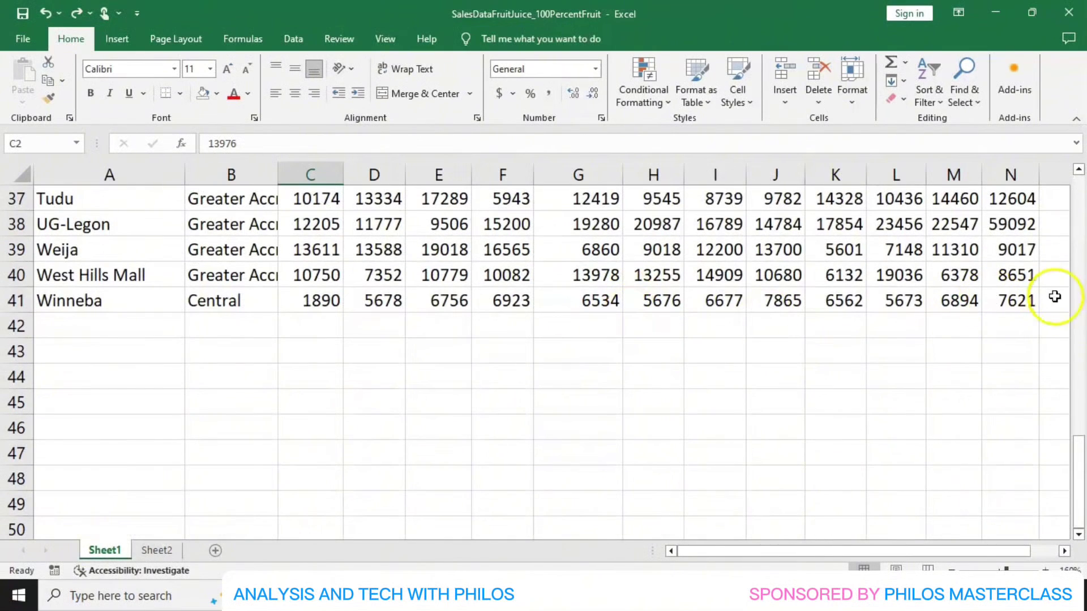
left_click(1012, 305, "shift")
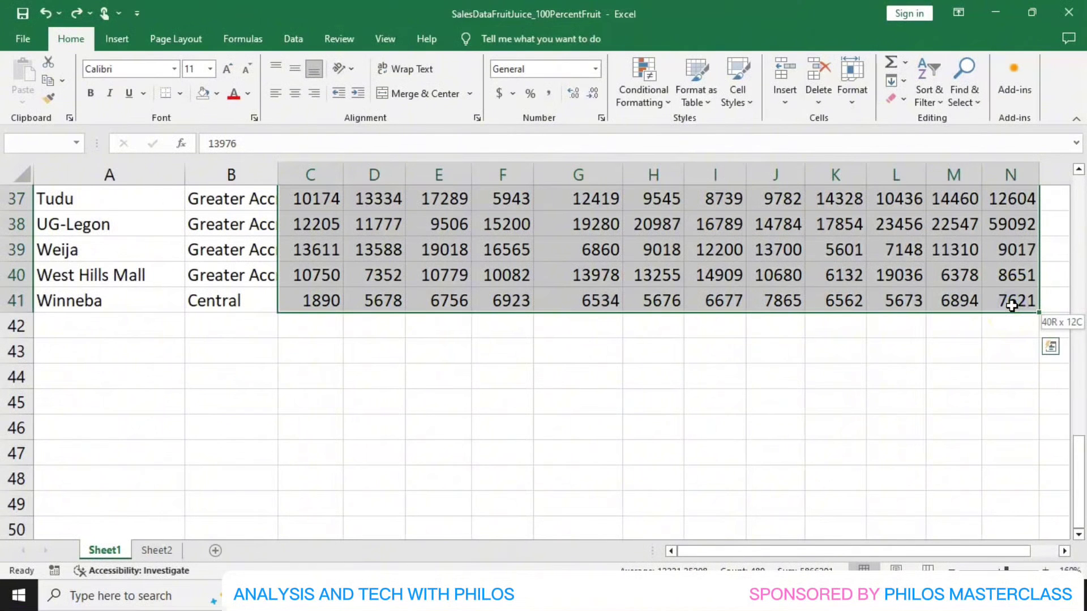
scroll(1011, 305, "up", 12)
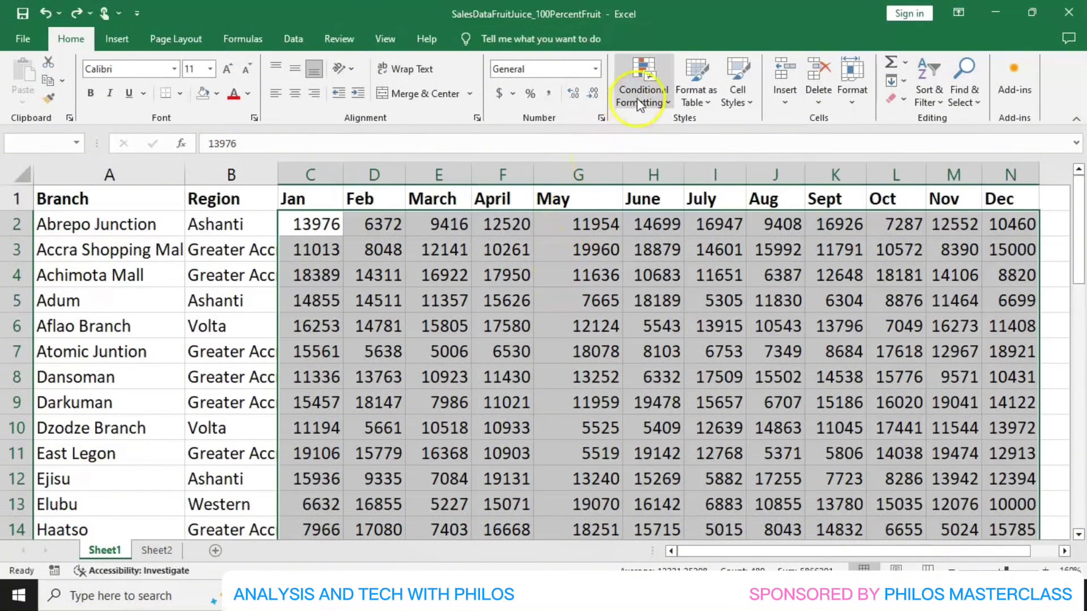
left_click(582, 303)
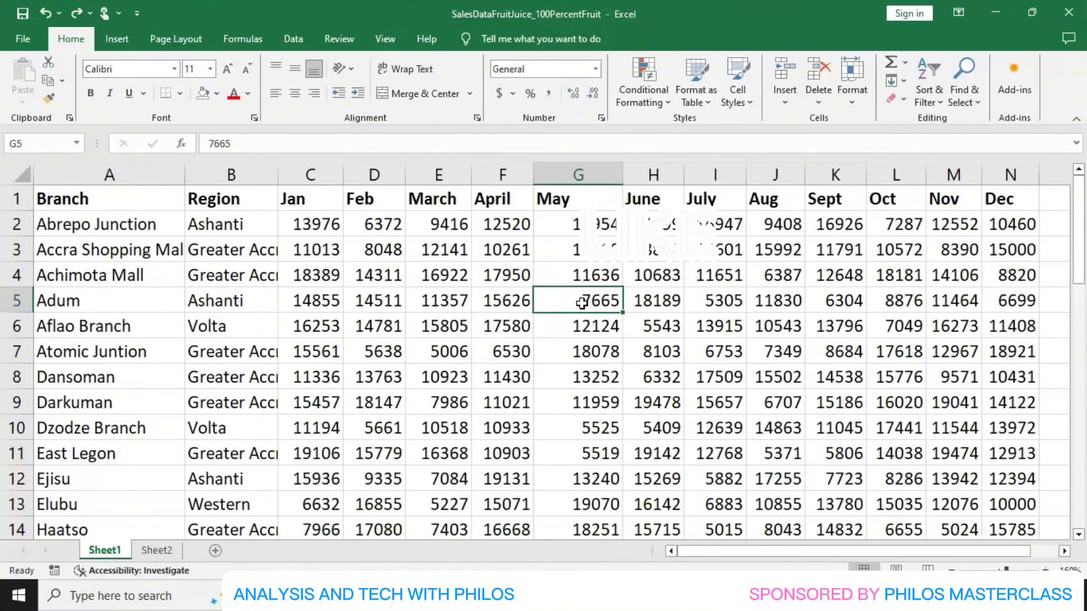